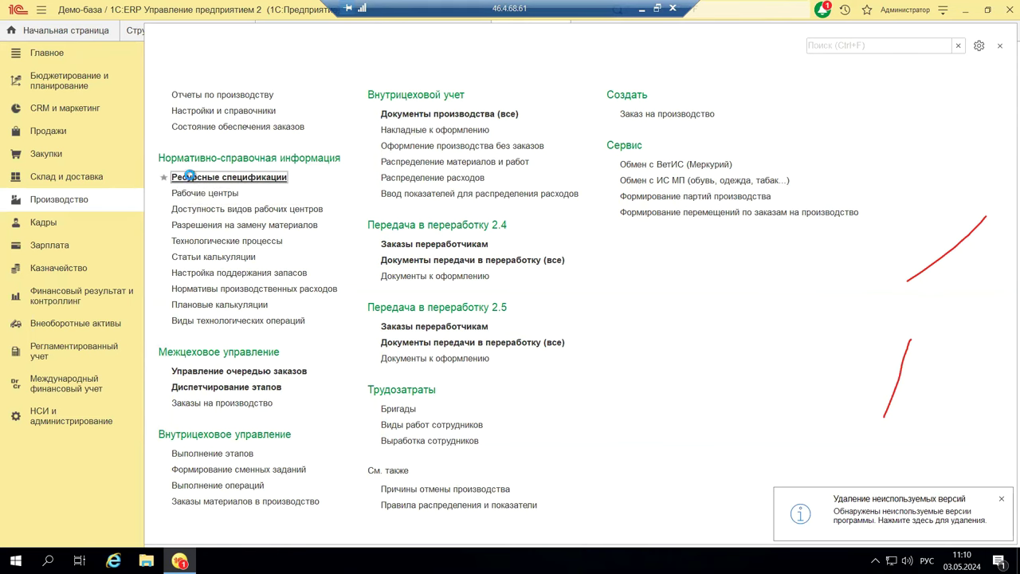
Open the resource specification "Вешалка для одежды" from the "Изделия из дерева" group.
left_click(196, 177)
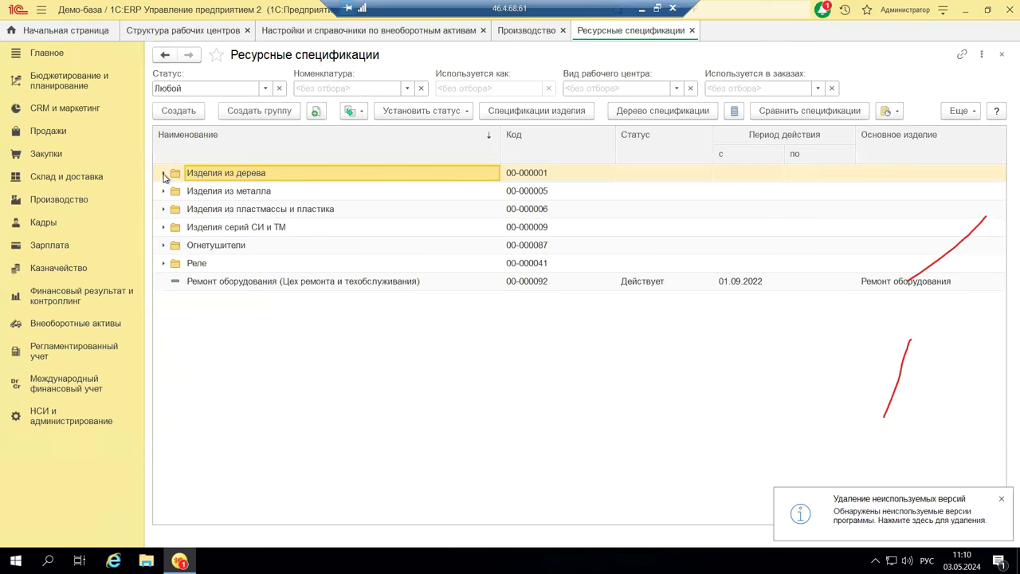
left_click(164, 174)
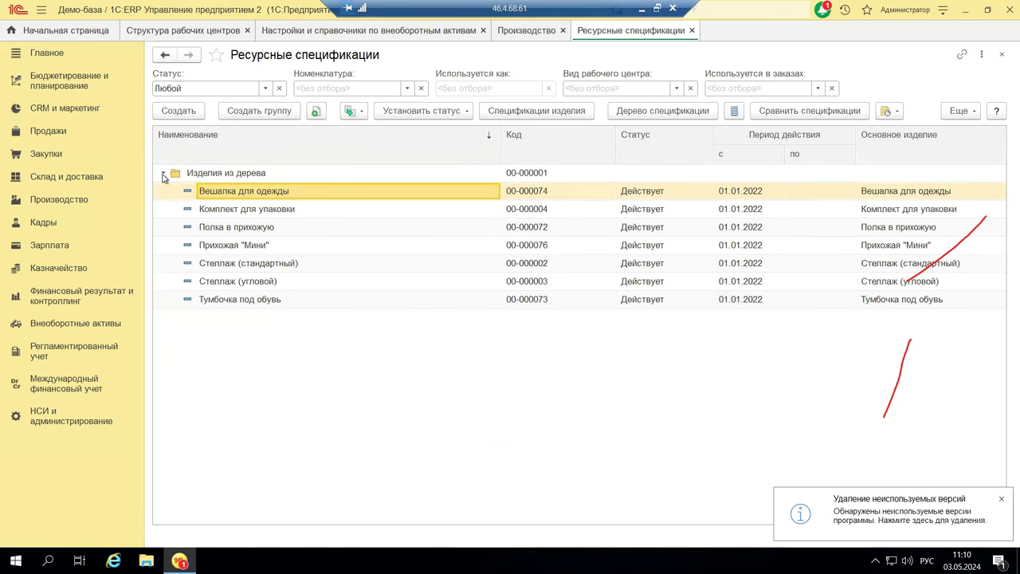
double_click(251, 192)
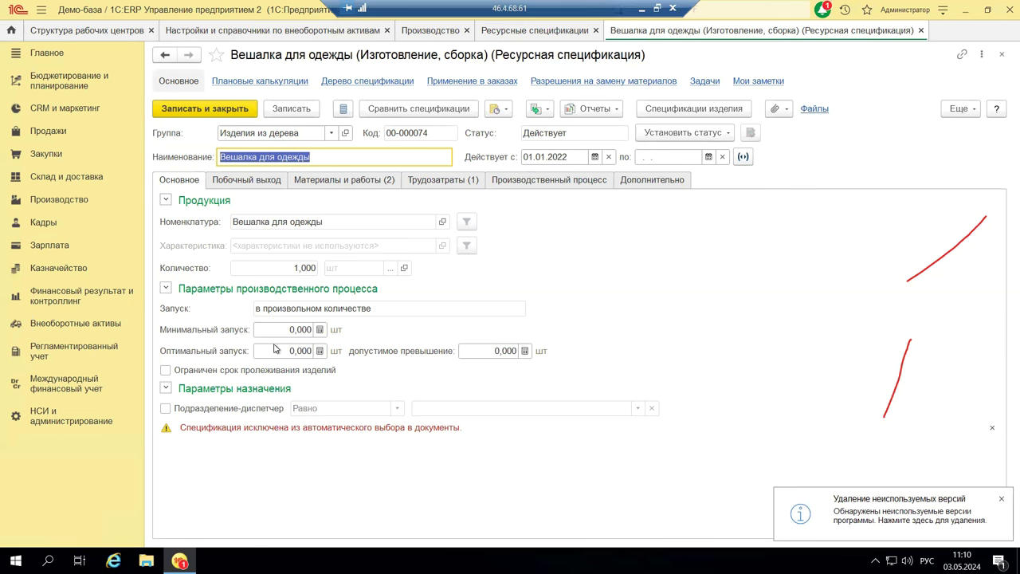
Review the specification's by-products, materials, labour costs, production process and available reports, and close it.
left_click(241, 182)
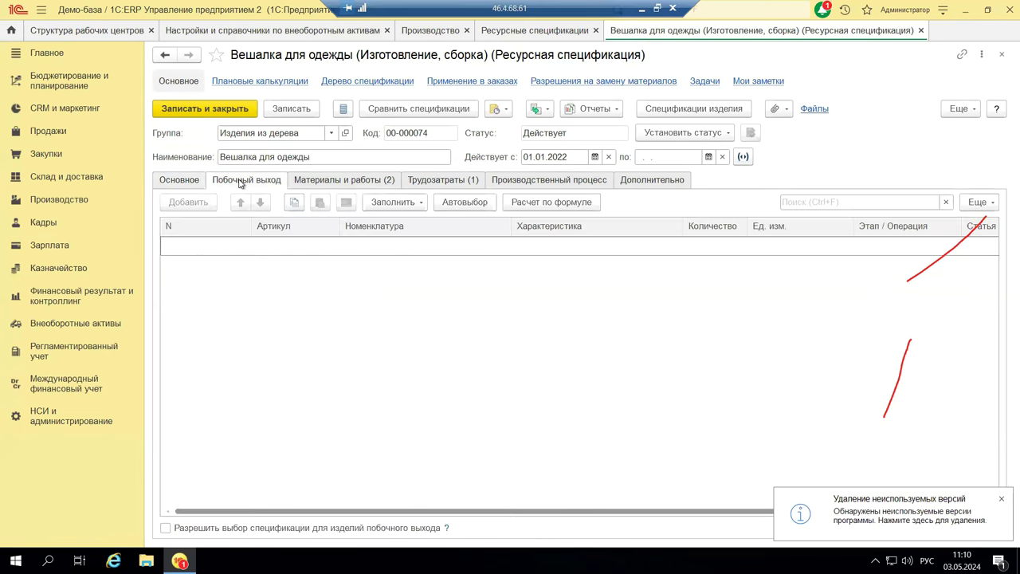
left_click(359, 182)
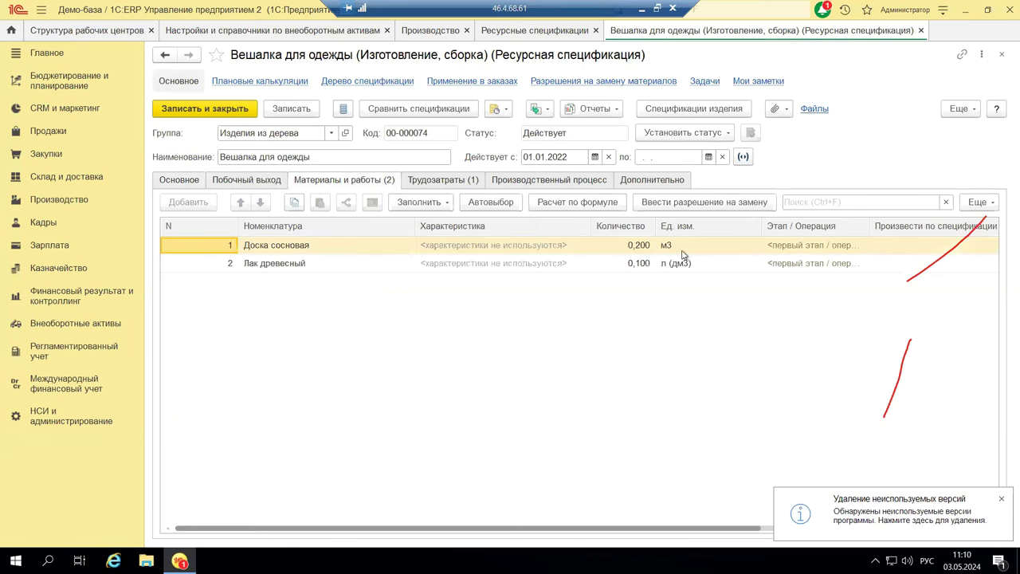
left_click(447, 182)
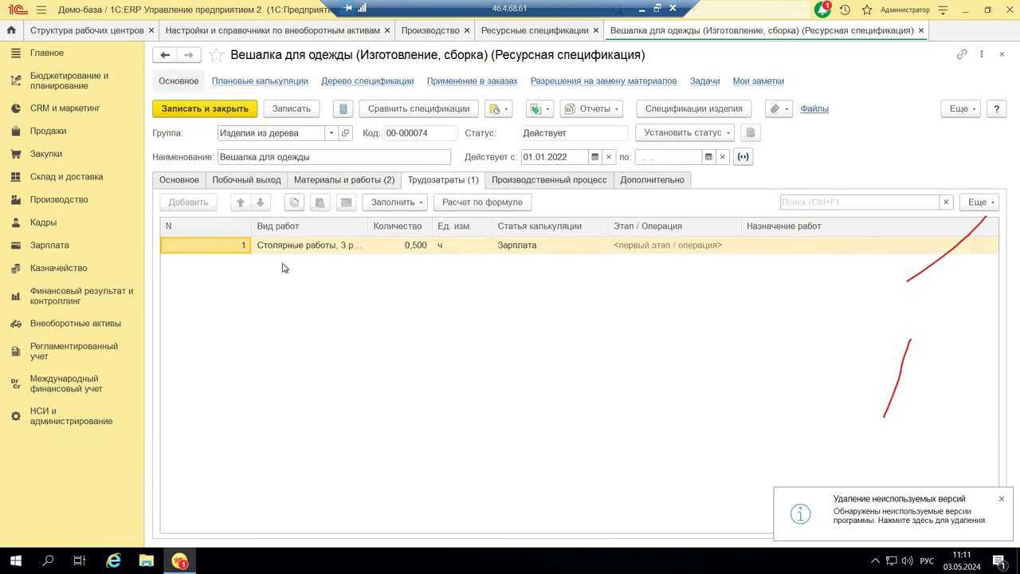
left_click(547, 182)
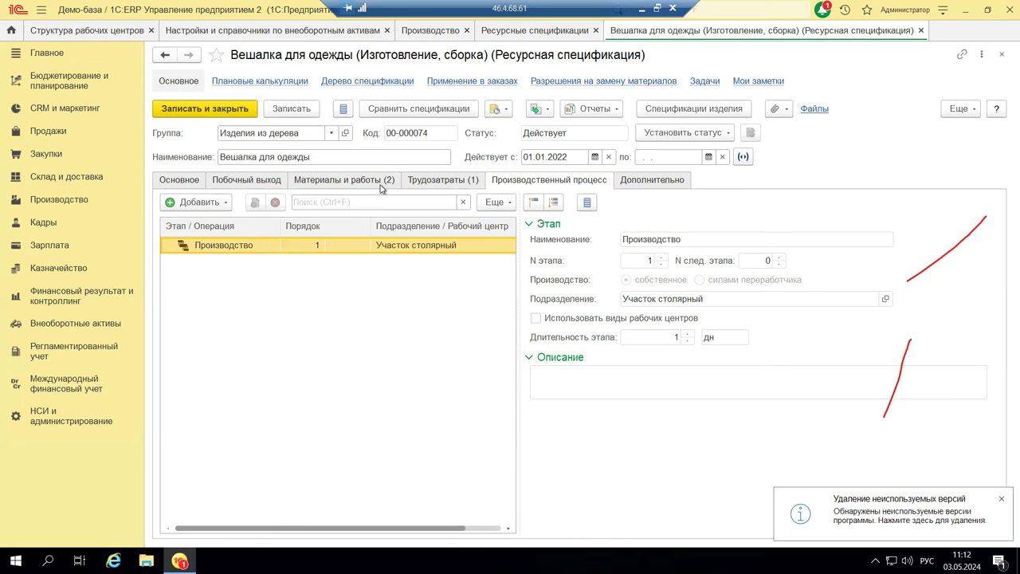
left_click(589, 113)
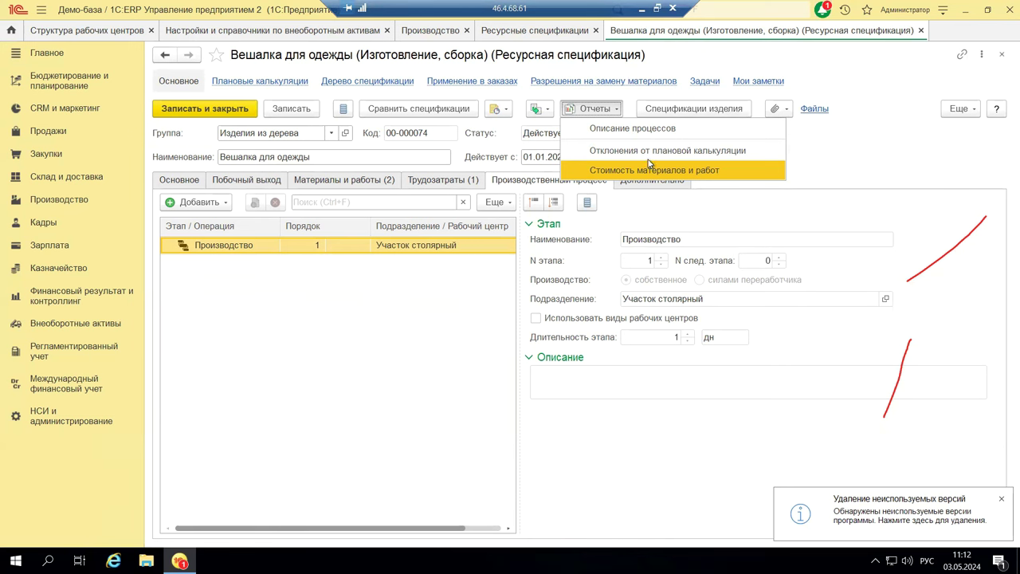
left_click(1003, 56)
left_click(1003, 56)
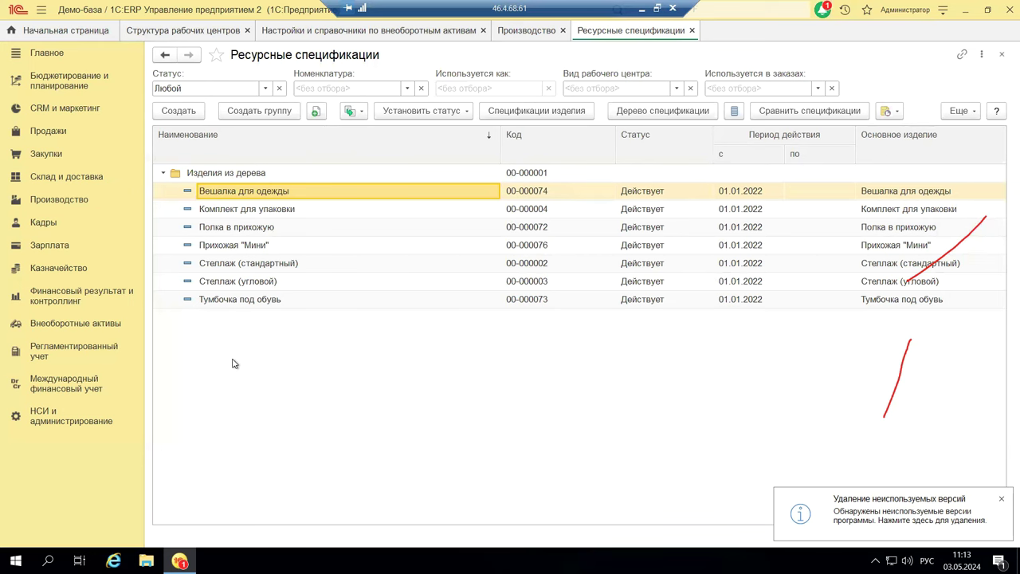
Look through the production work centre structure and open the enterprise structure from the master data section.
left_click(44, 204)
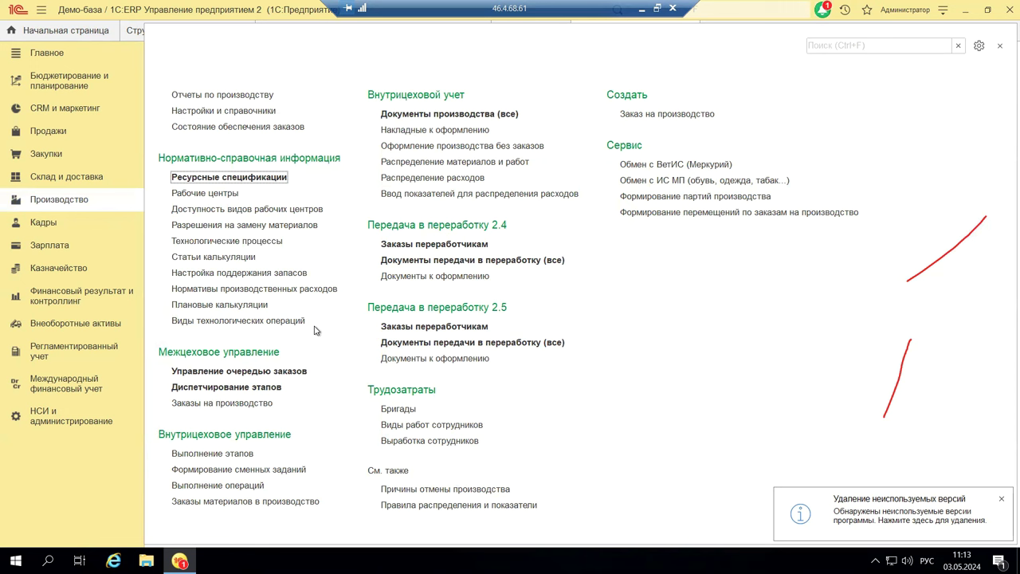
left_click(215, 199)
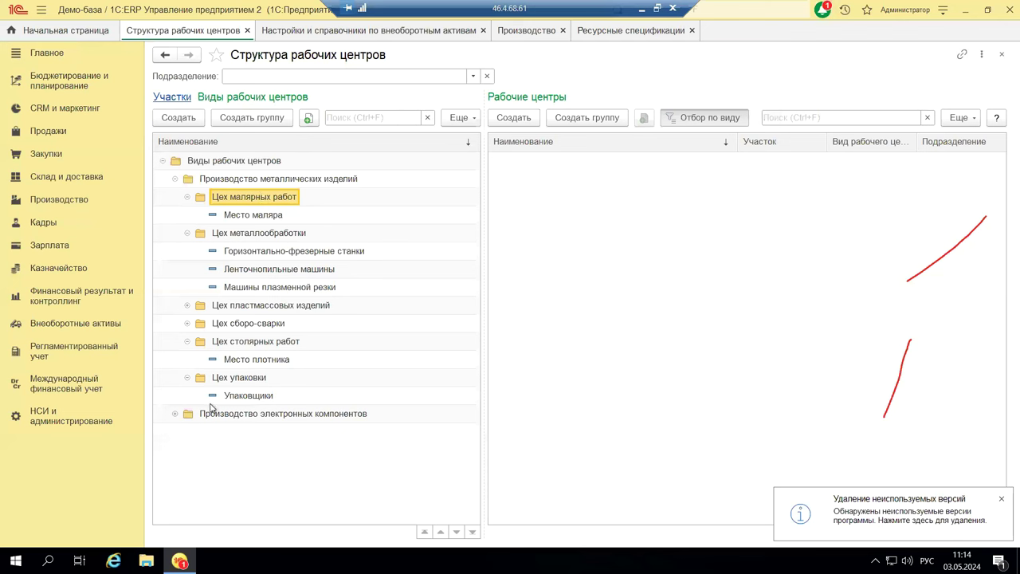
left_click(70, 423)
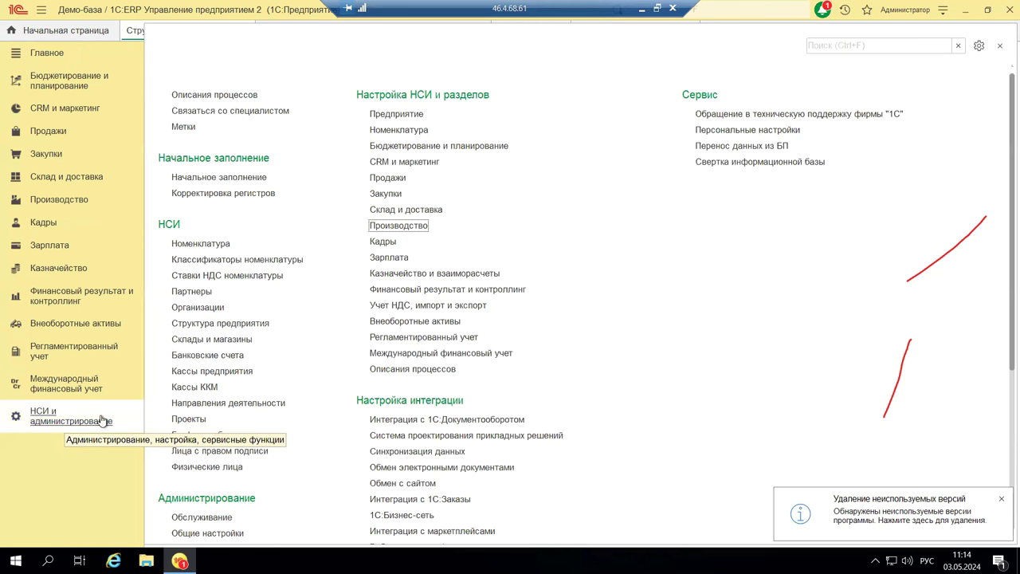
left_click(233, 328)
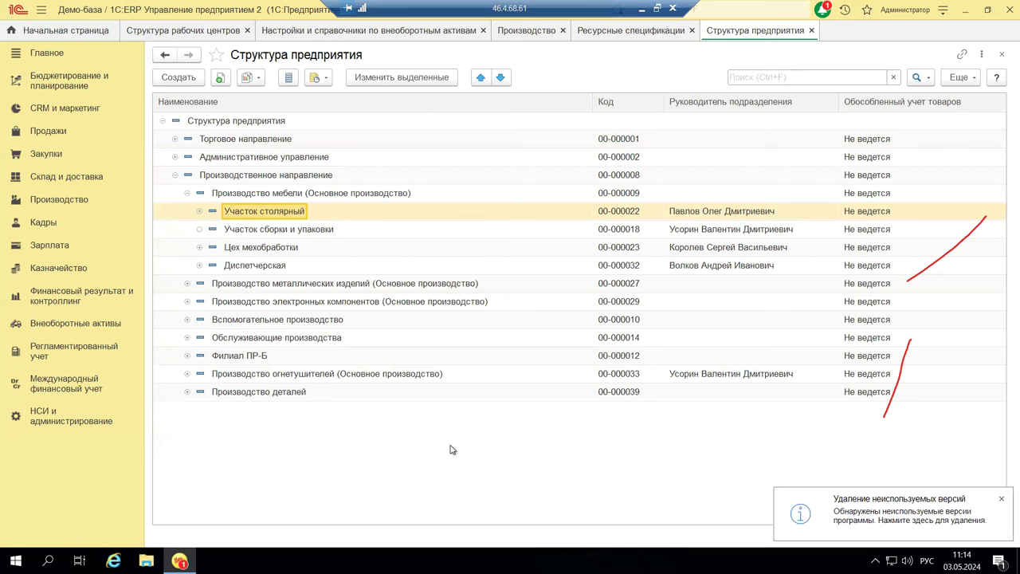
Return to the work centre structure and expand the "Цех сборо-сварки" group to see its work centre types.
left_click(84, 201)
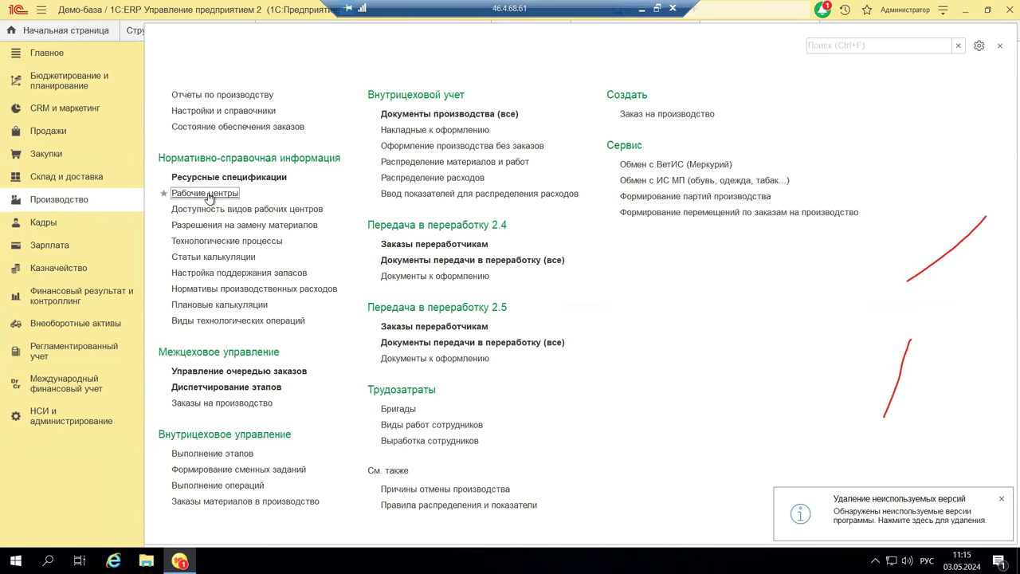
left_click(209, 196)
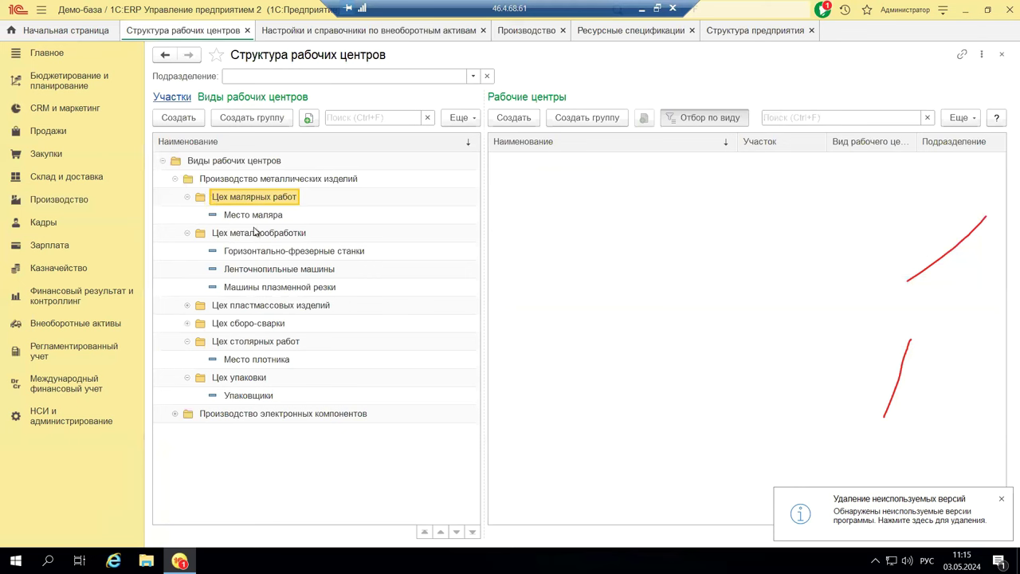
left_click(188, 325)
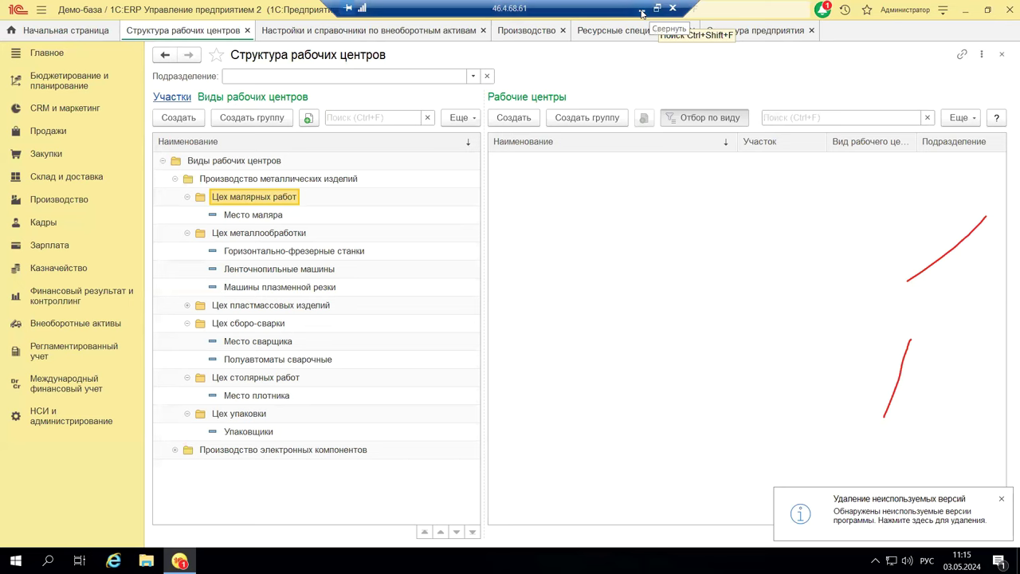
Switch to the PowerPoint presentation and read slides 5 and 6 about work centres.
left_click(642, 13)
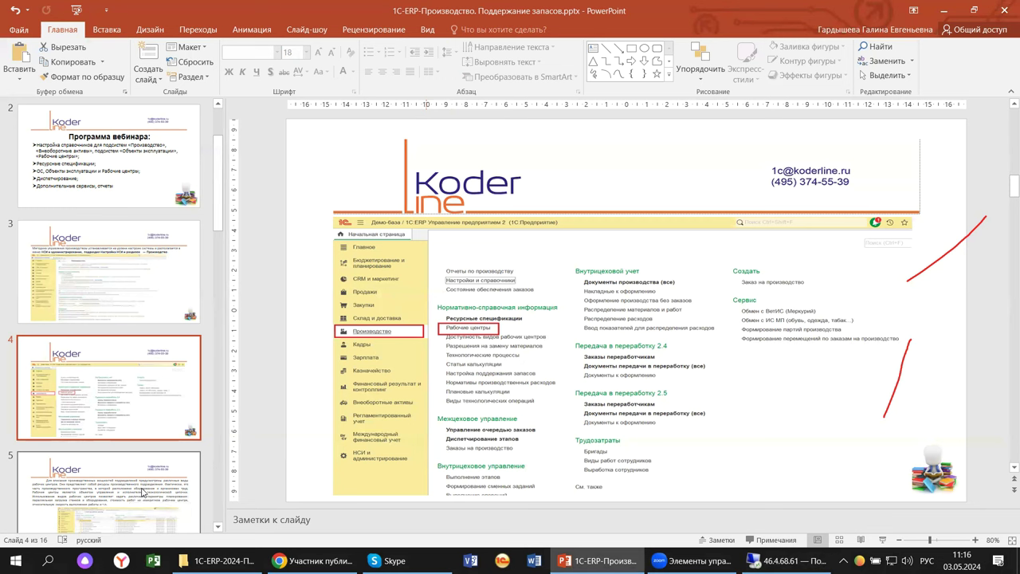
left_click(143, 493)
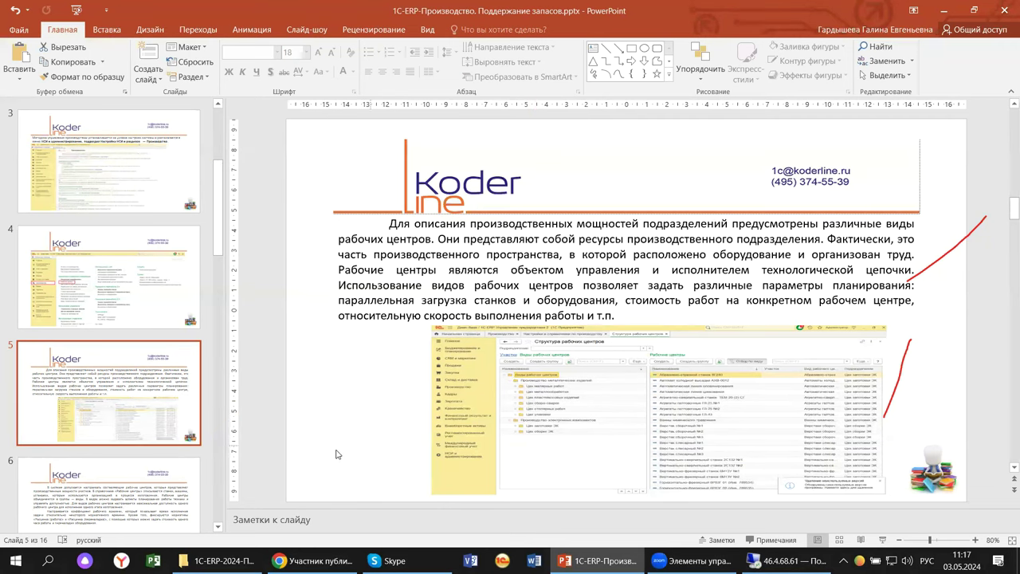
left_click(134, 522)
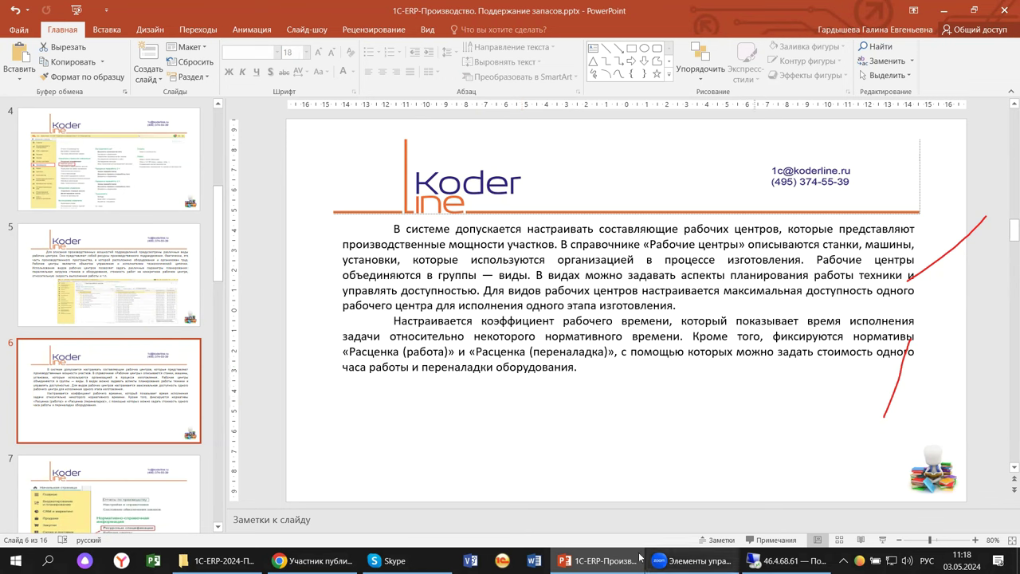
mouse_move(597, 560)
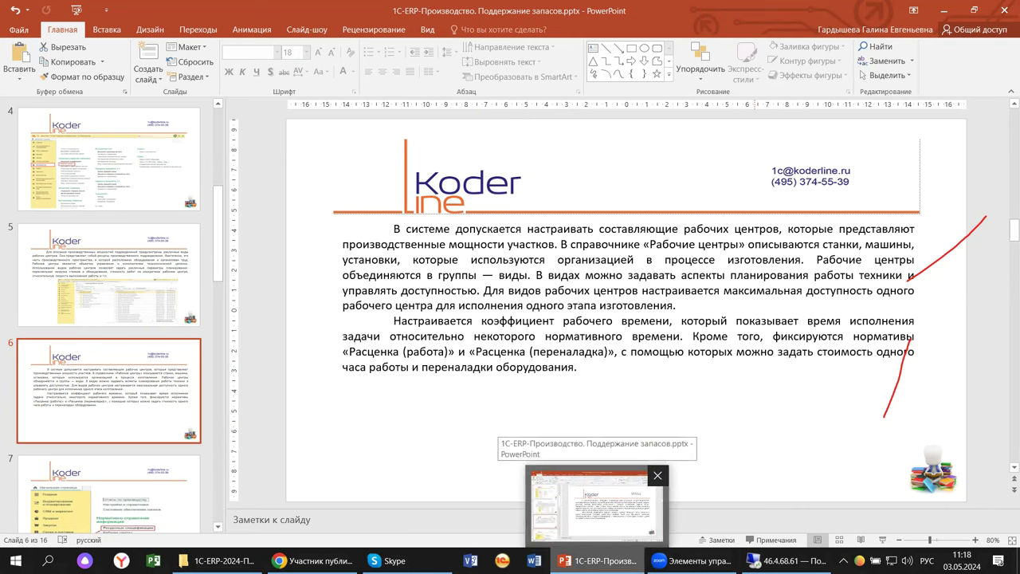
Switch back to the remote 1C:ERP session and open the availability of work centre types in production.
left_click(786, 560)
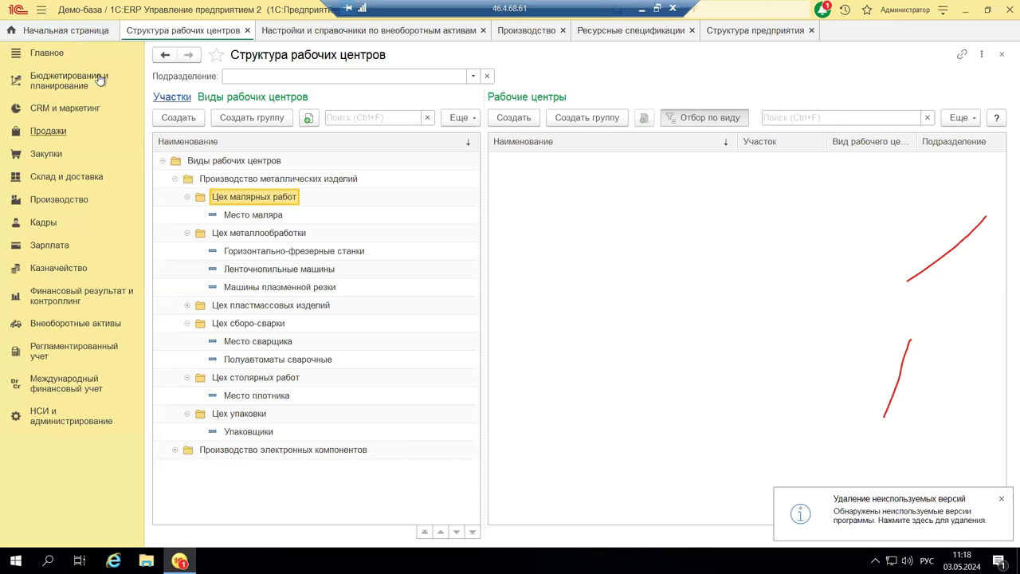
left_click(45, 204)
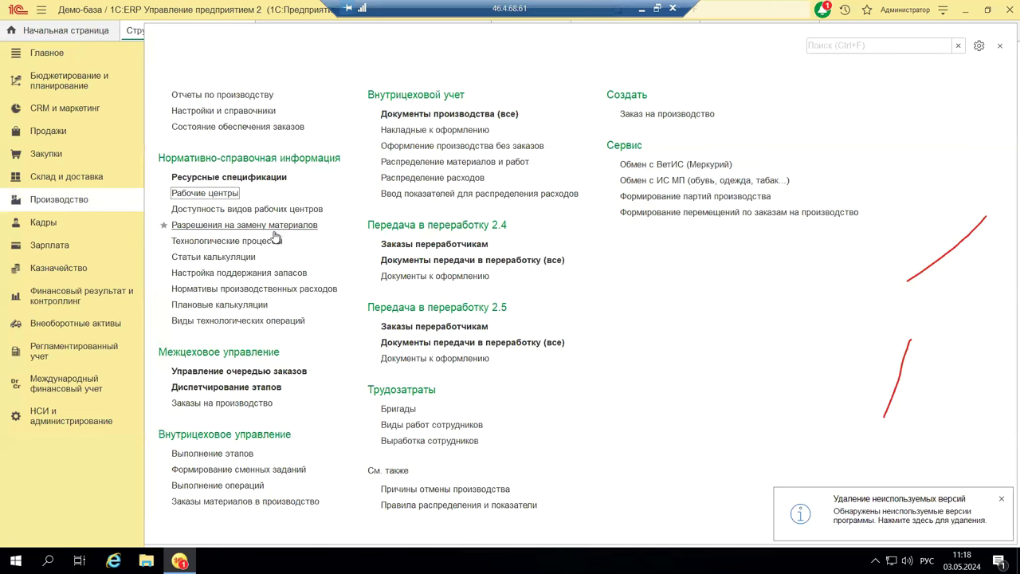
left_click(225, 209)
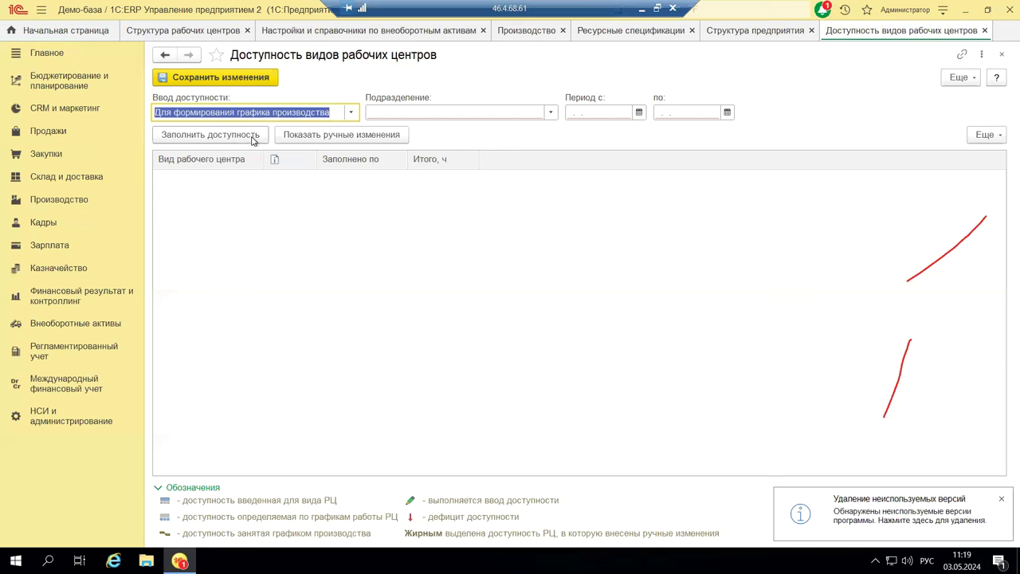
Choose "Цех обработки деталей" as the department, try to fill the availability, and close the form without saving.
left_click(210, 135)
left_click(550, 112)
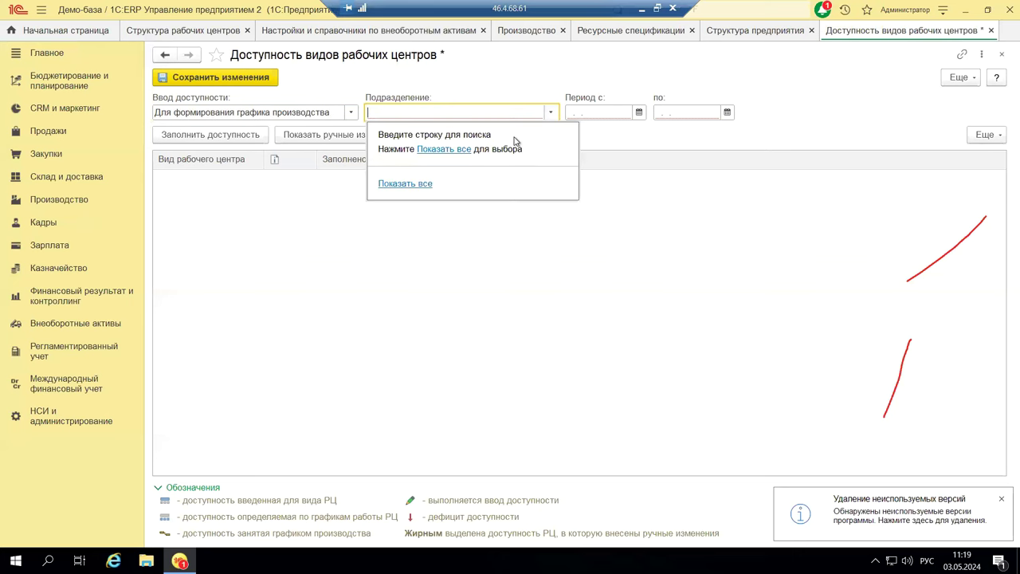
left_click(449, 151)
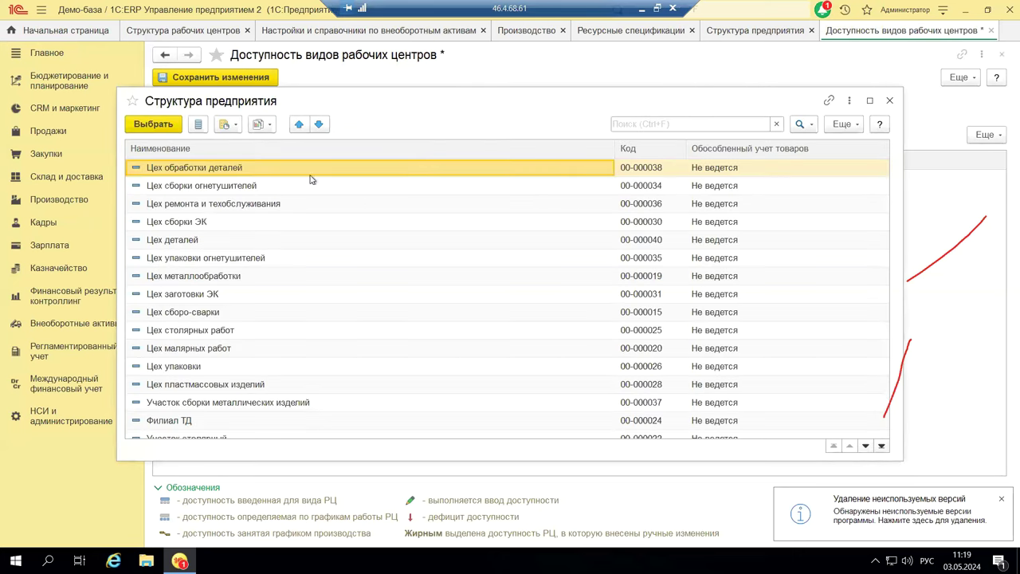
double_click(232, 174)
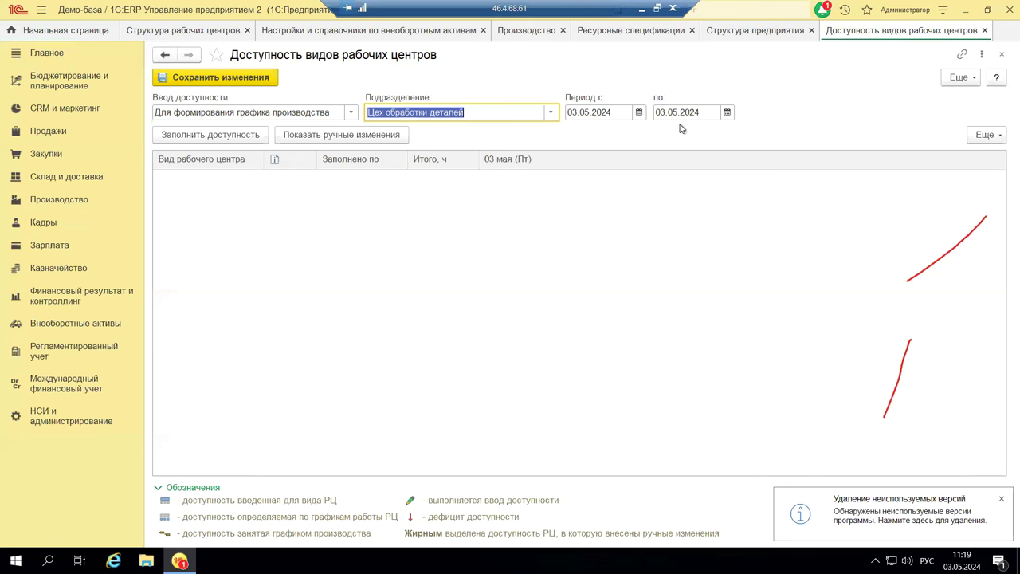
left_click(170, 137)
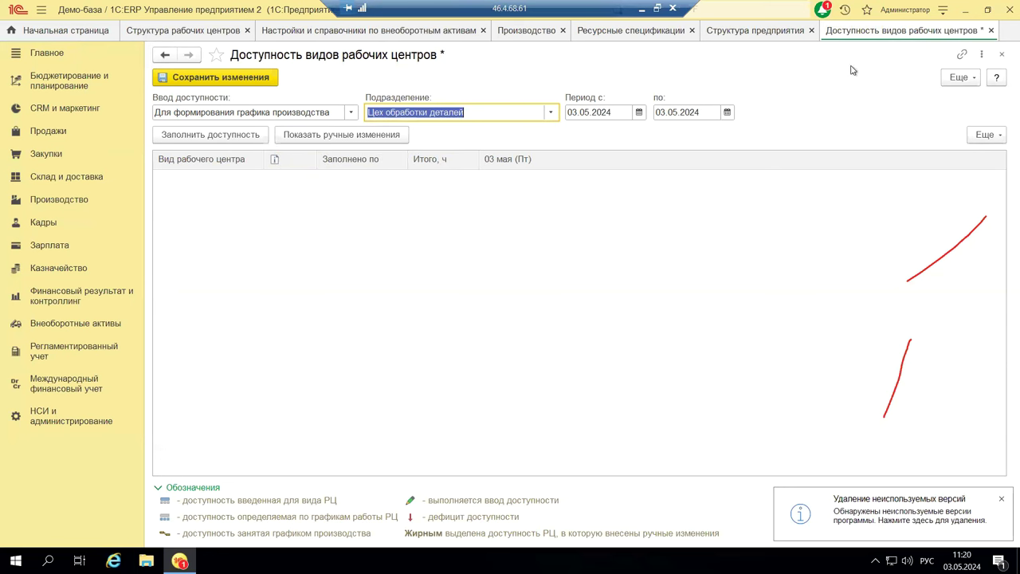
left_click(1003, 55)
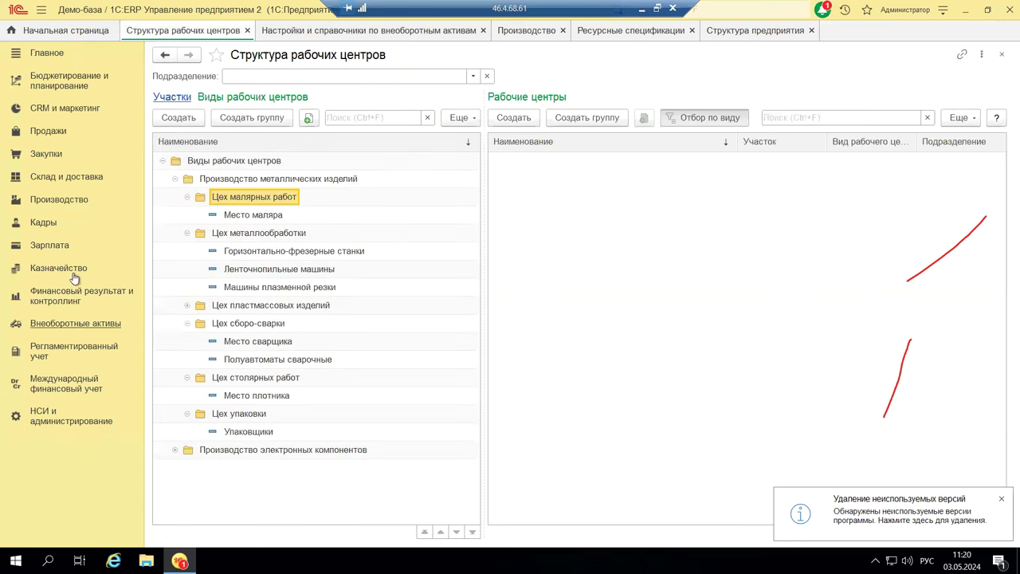
Switch to the PowerPoint presentation and review slides 7 and 8 on resource specifications.
left_click(57, 202)
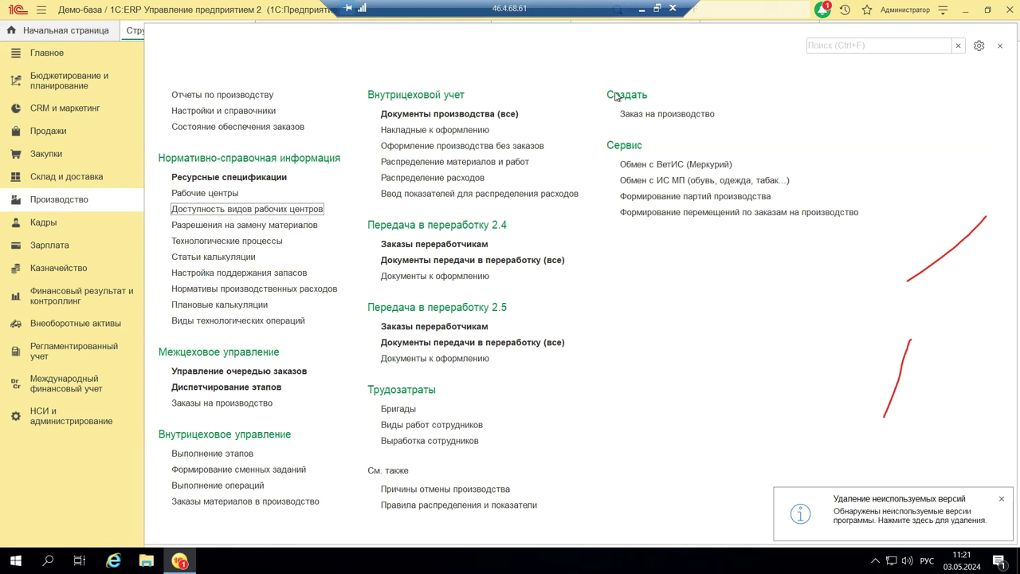
left_click(641, 11)
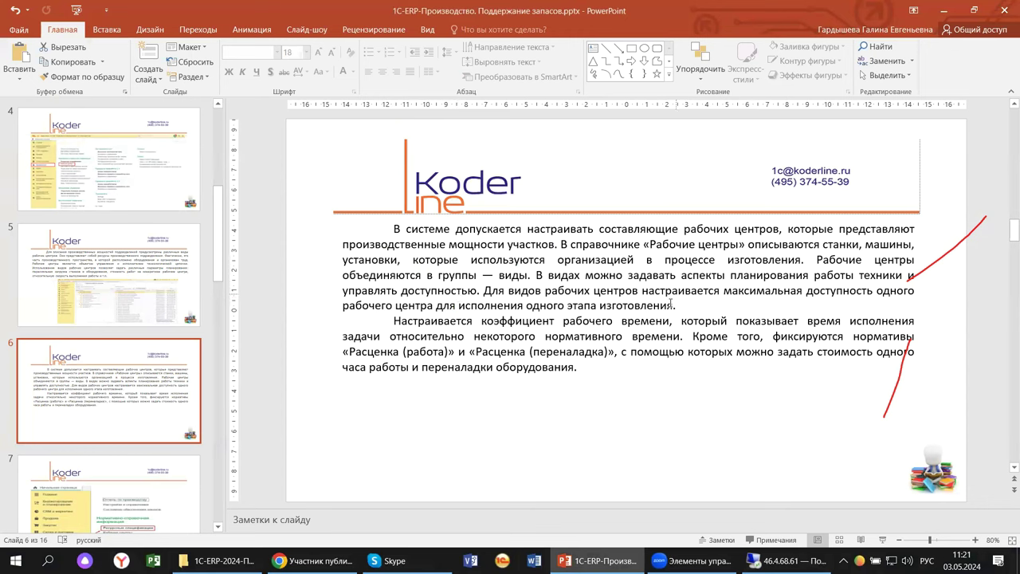
scroll(654, 317, "down", 2)
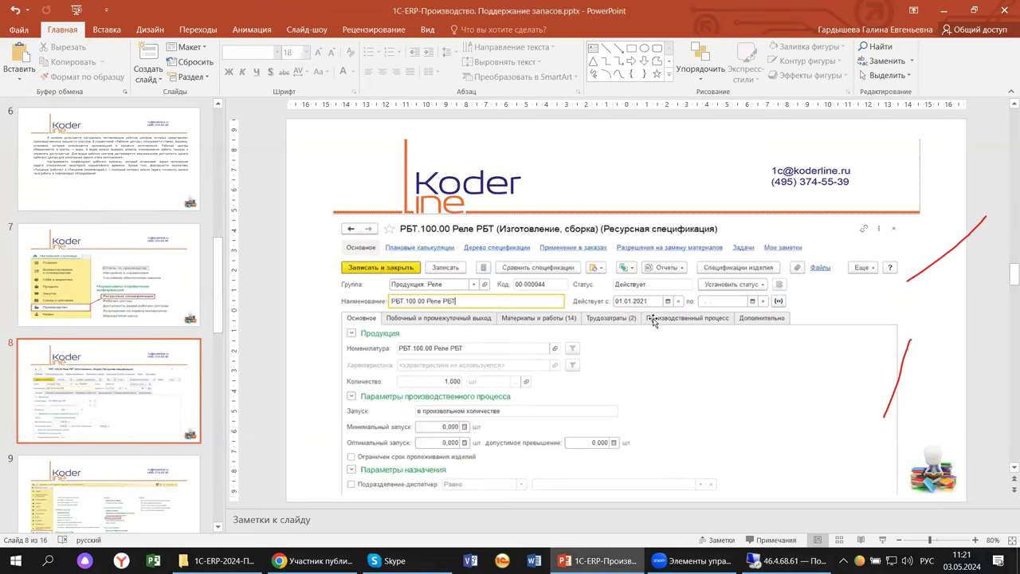
left_click(104, 319)
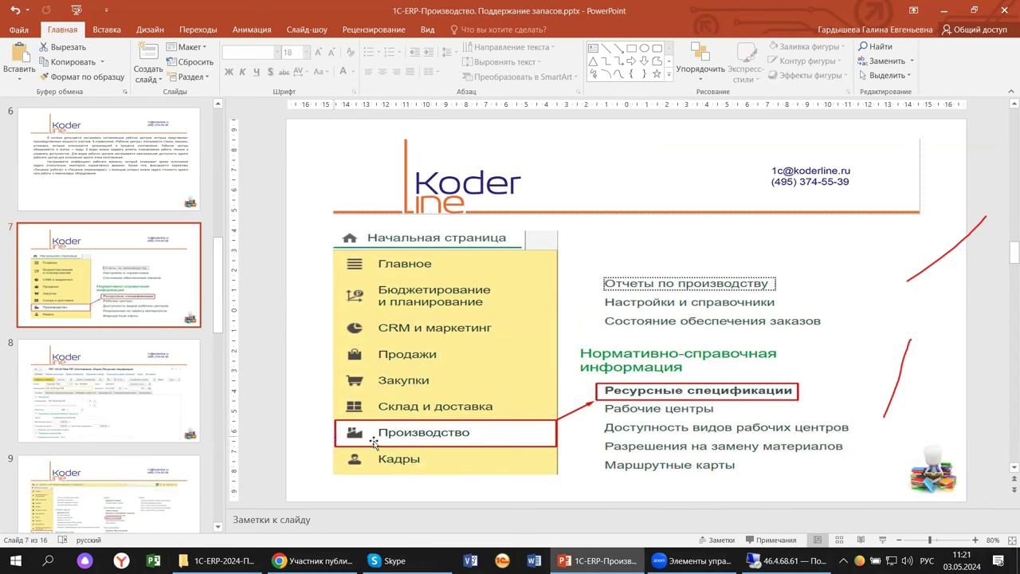
left_click(50, 443)
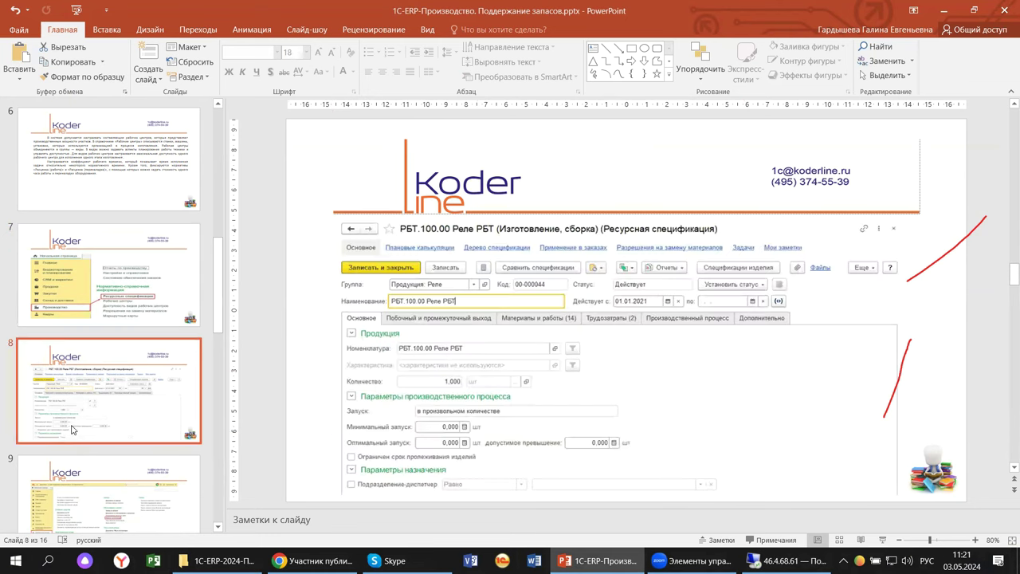
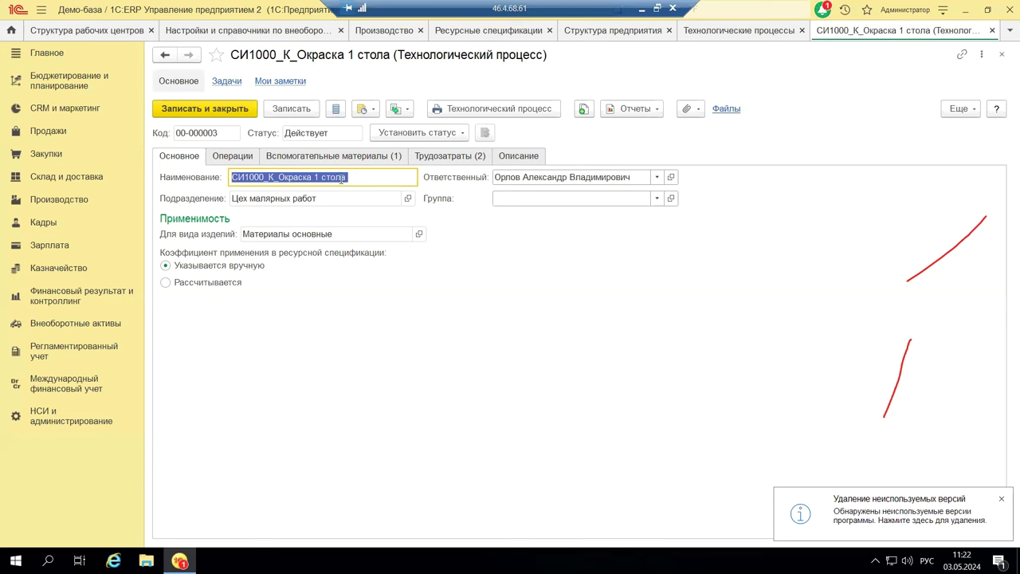
Review the operations, auxiliary materials, labour costs and description of the "СИ1000_К_Окраска 1 стола" technological process.
left_click(233, 157)
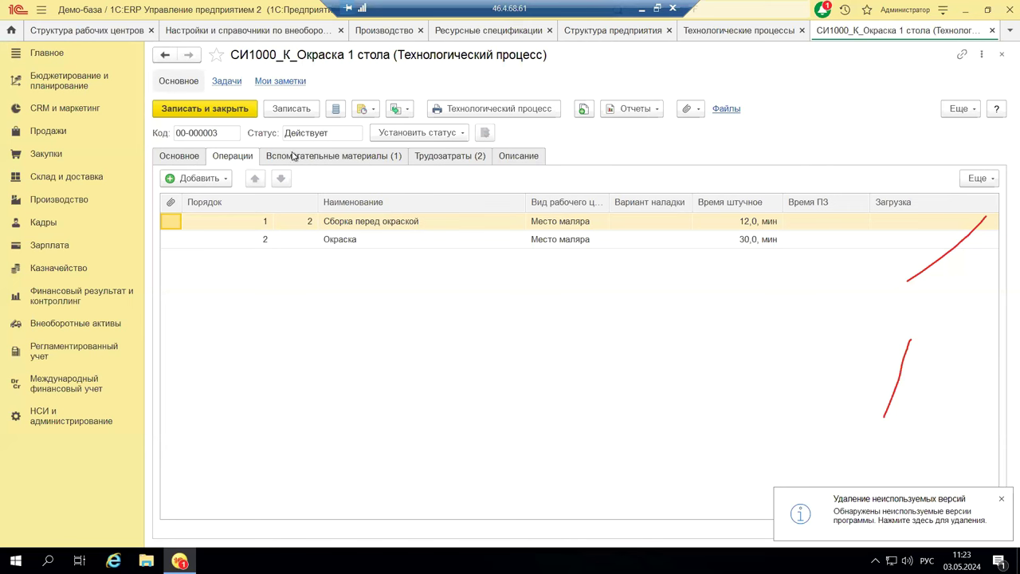
left_click(184, 157)
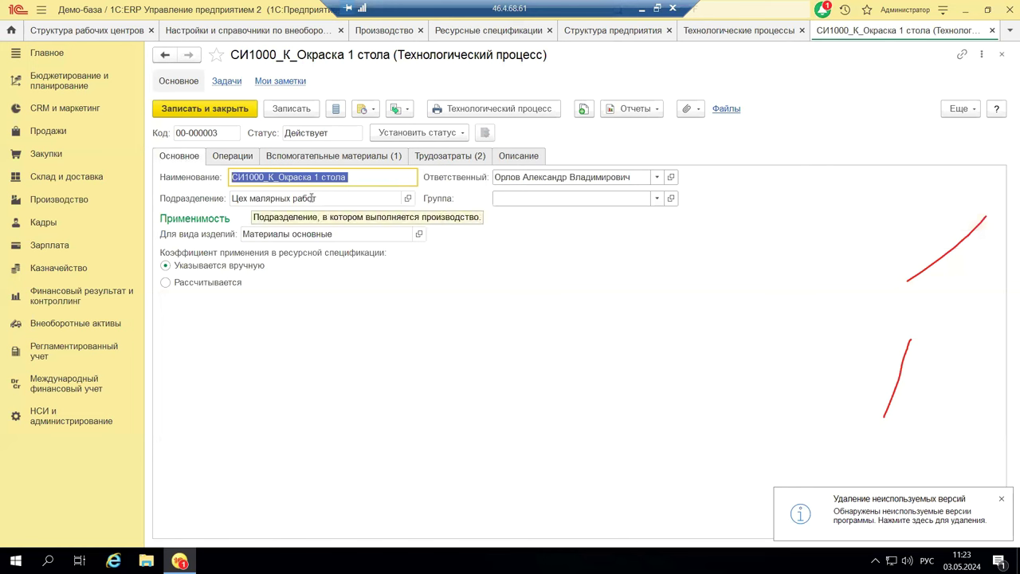
left_click(245, 162)
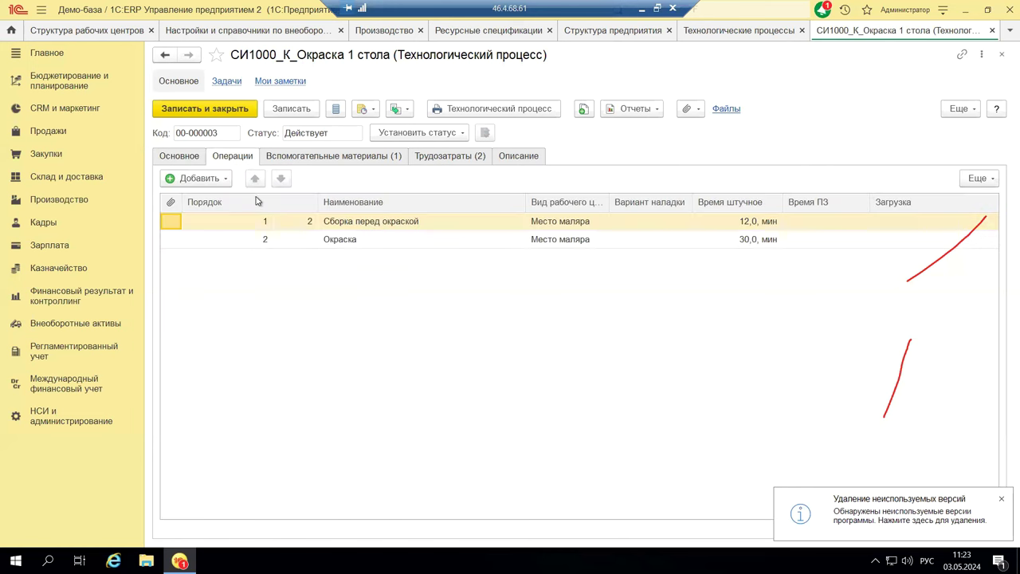
left_click(314, 160)
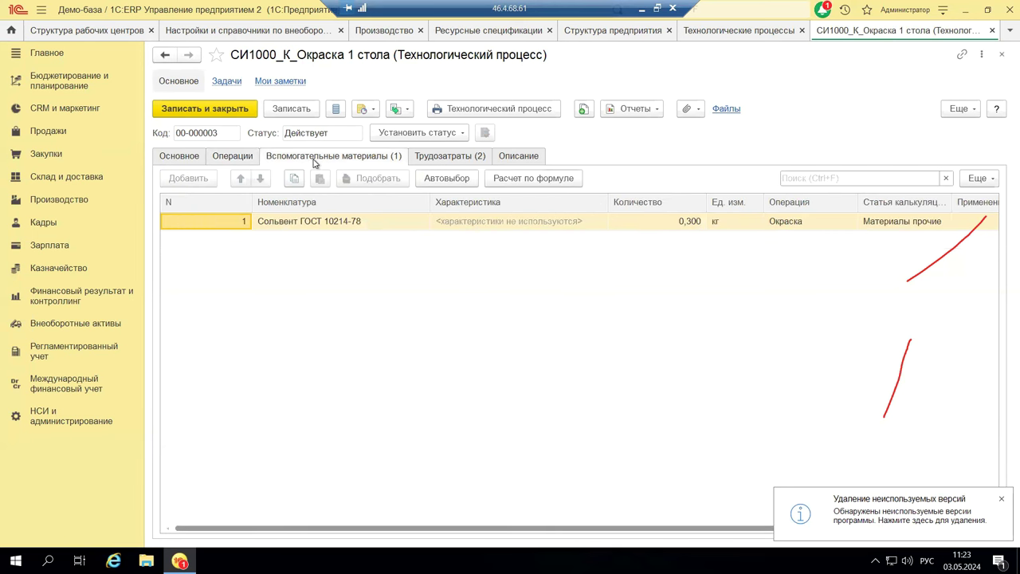
left_click(443, 160)
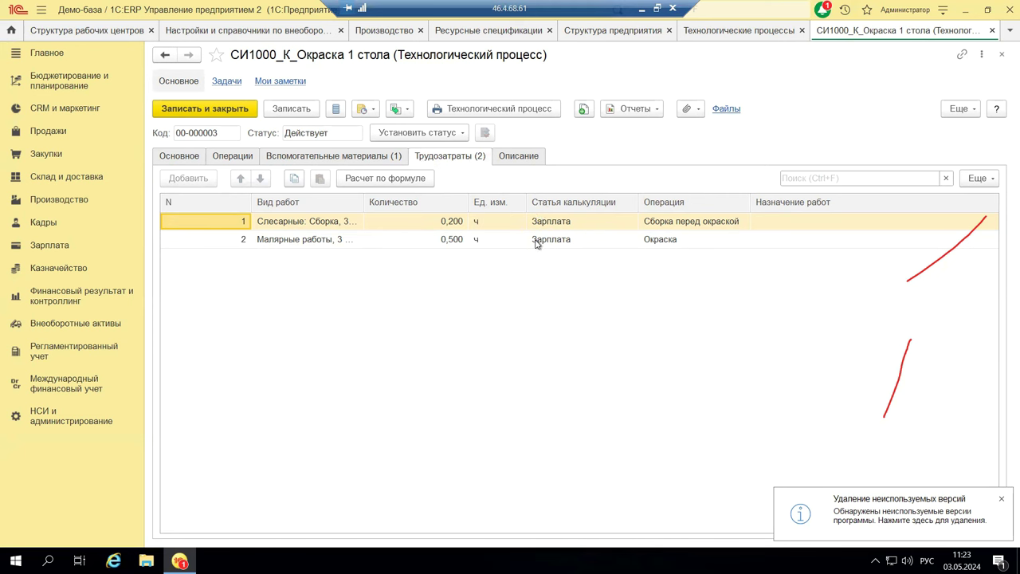
left_click(537, 161)
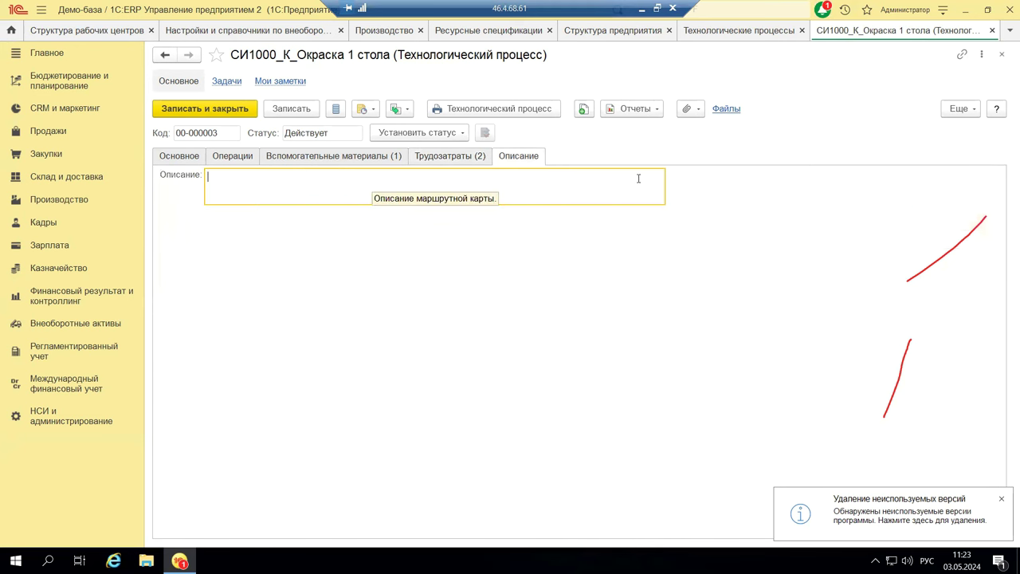
left_click(445, 159)
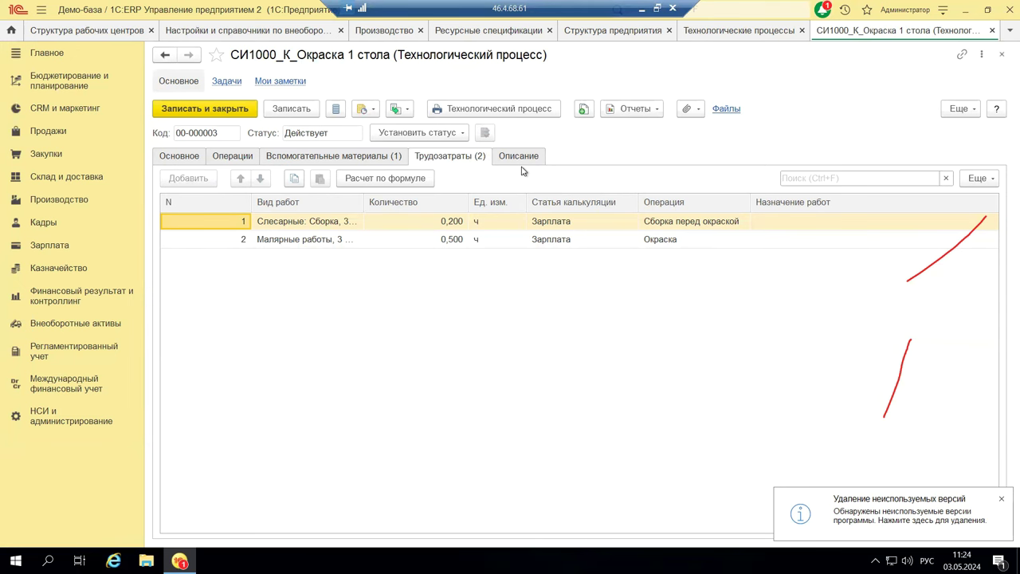
Check the available statuses and additional commands of the technological process, and close it together with the "Технологические процессы" list.
left_click(410, 138)
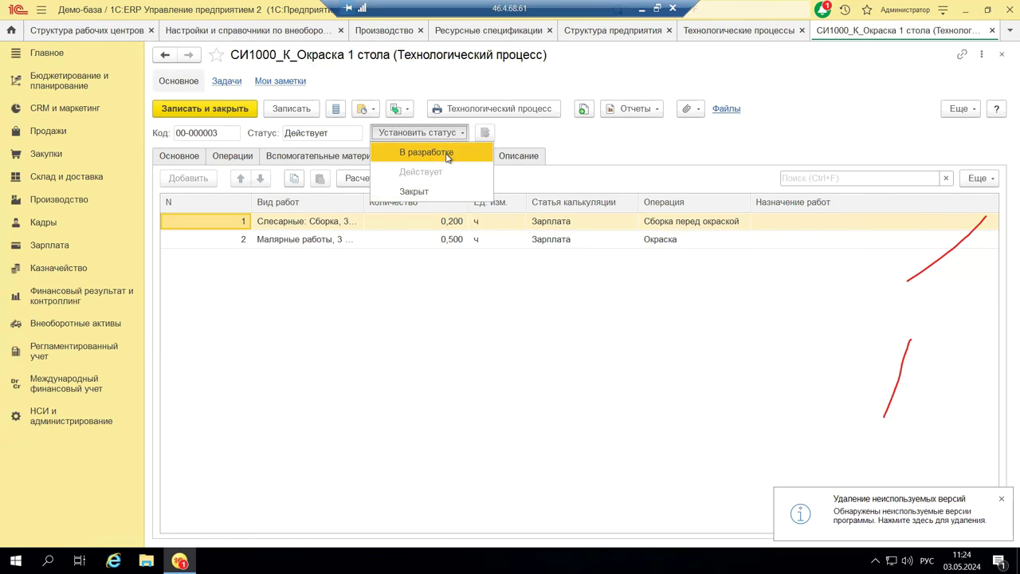
left_click(972, 111)
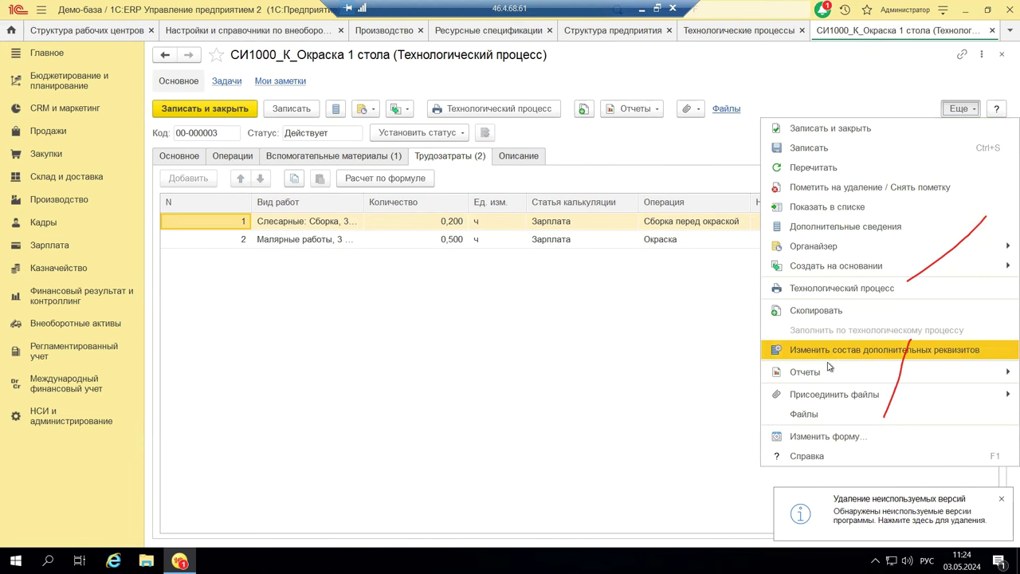
left_click(508, 372)
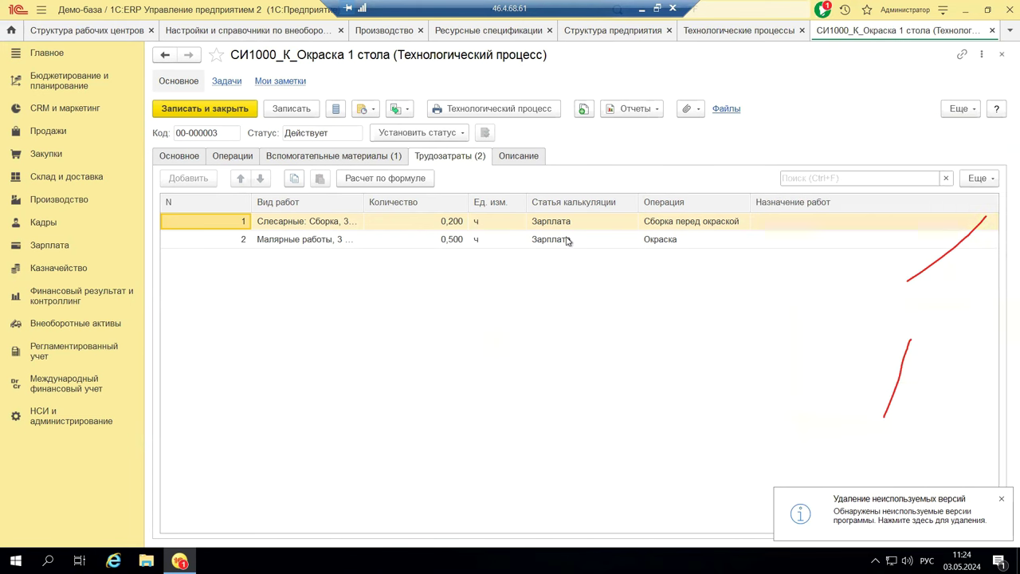
left_click(1004, 56)
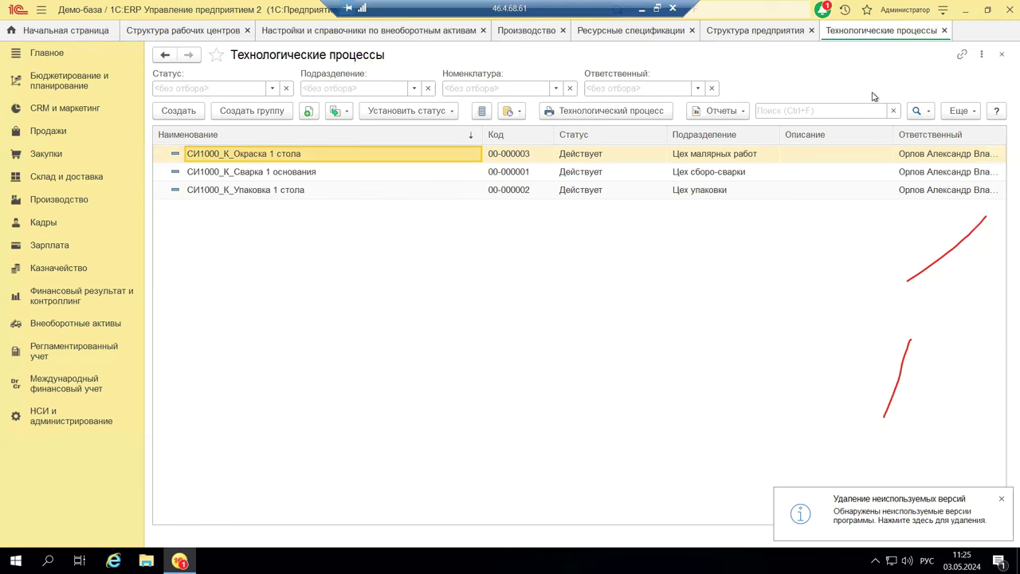
left_click(1003, 56)
left_click(1002, 56)
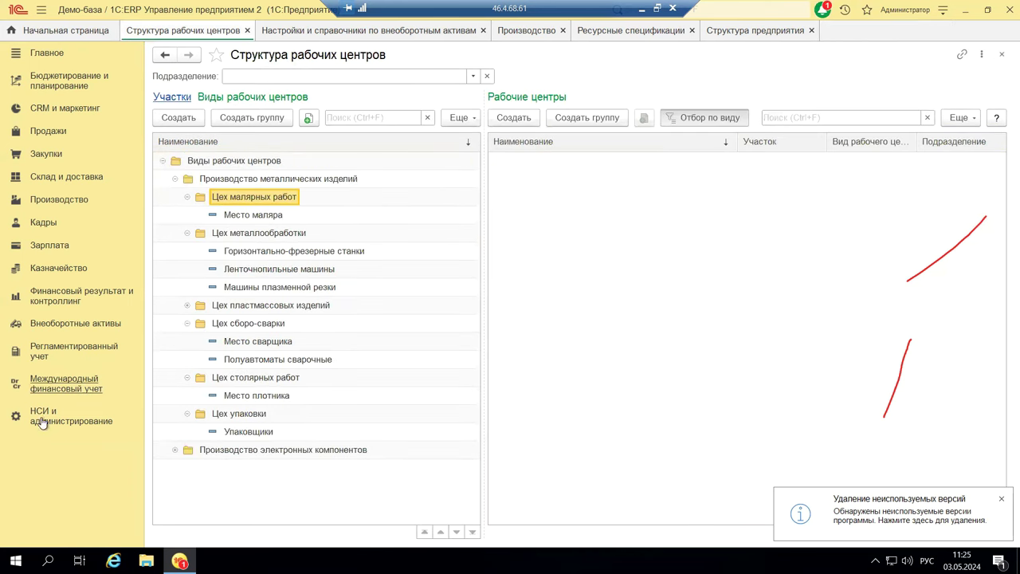
Switch to the PowerPoint presentation and show slide 9 on the "Внеоборотные активы" section.
left_click(641, 8)
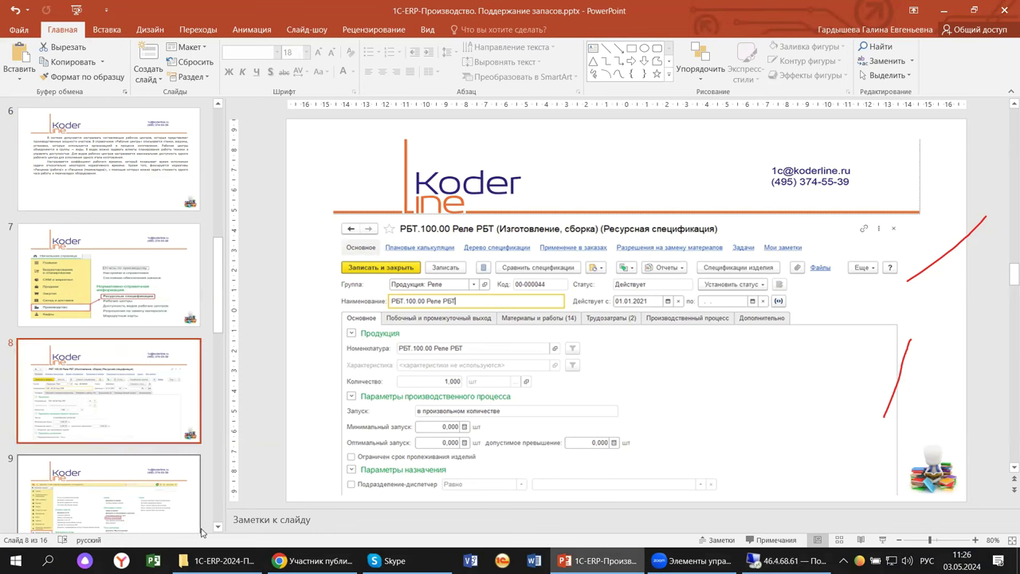
scroll(117, 531, "down", 2)
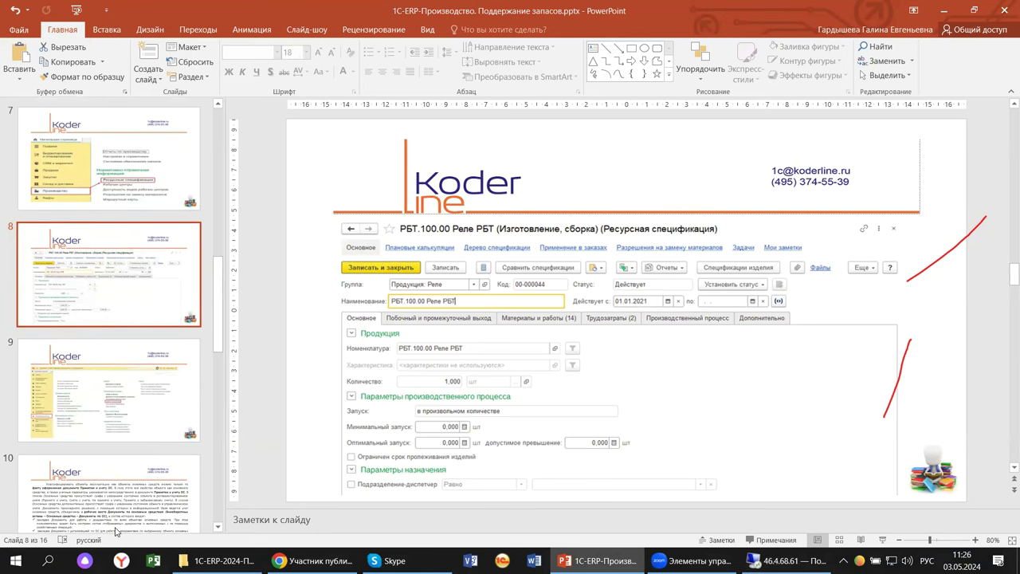
left_click(124, 402)
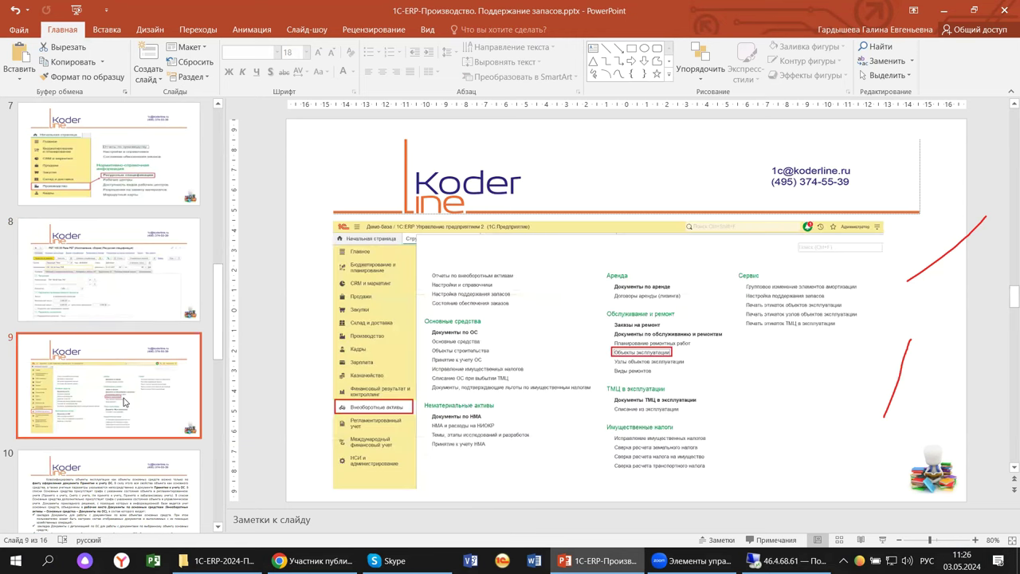
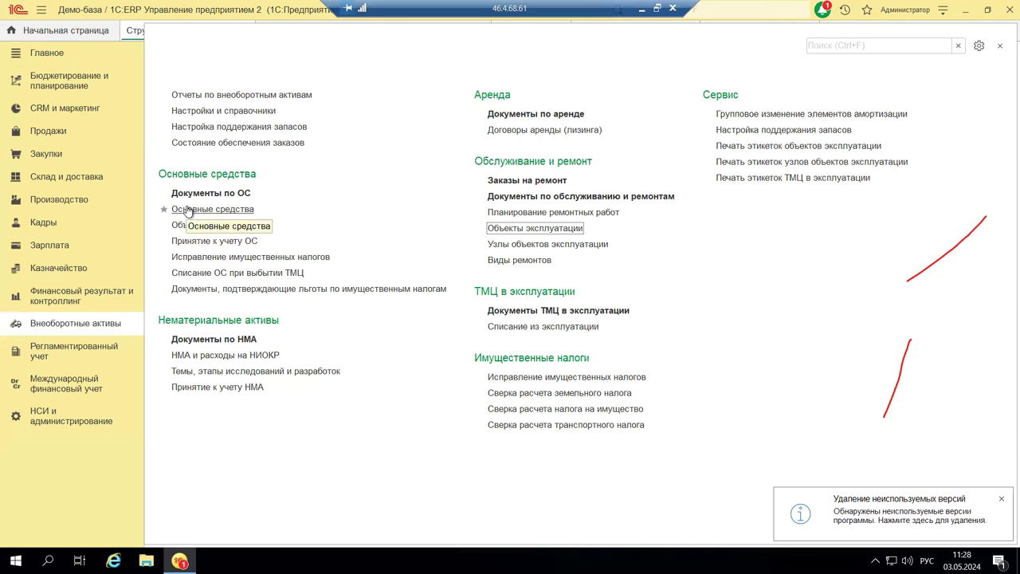
In "Документы по ОС", widen the "Вид документа" column and view a "Принятие к учету ОС" document dated 02.01.2022, closing it unchanged.
left_click(191, 195)
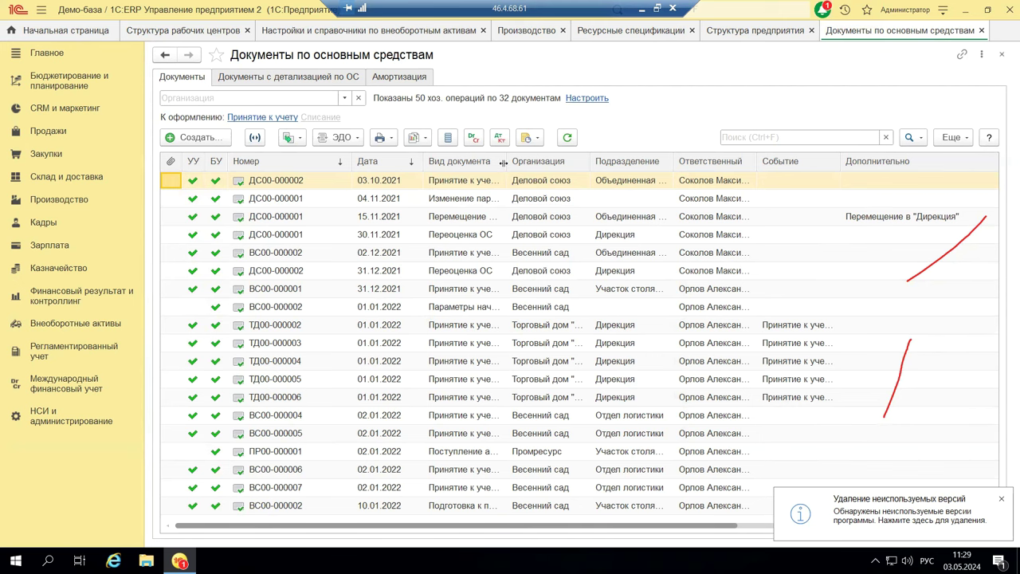
left_click_drag(508, 165, 567, 164)
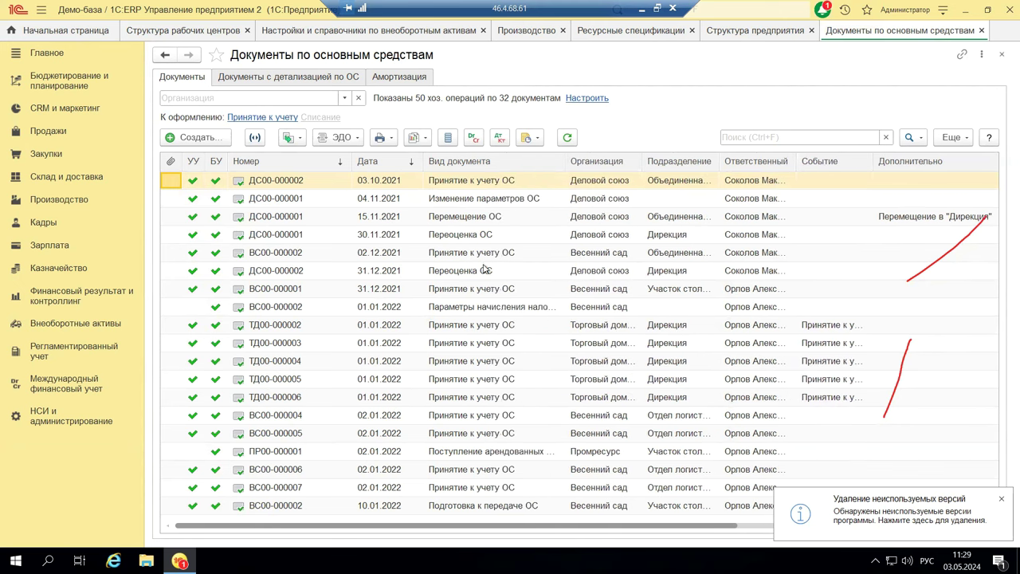
left_click(478, 436)
double_click(477, 434)
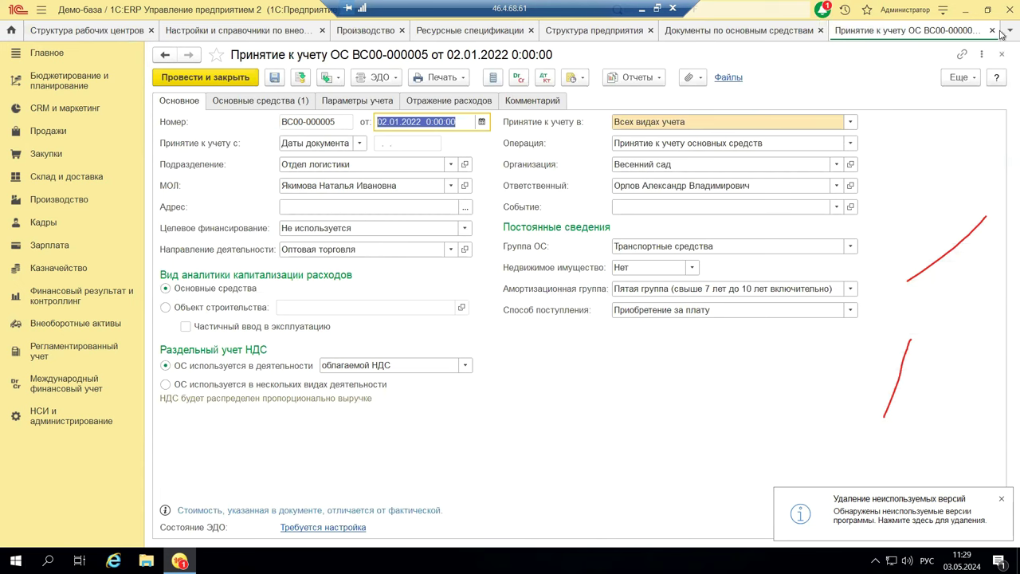
left_click(1002, 54)
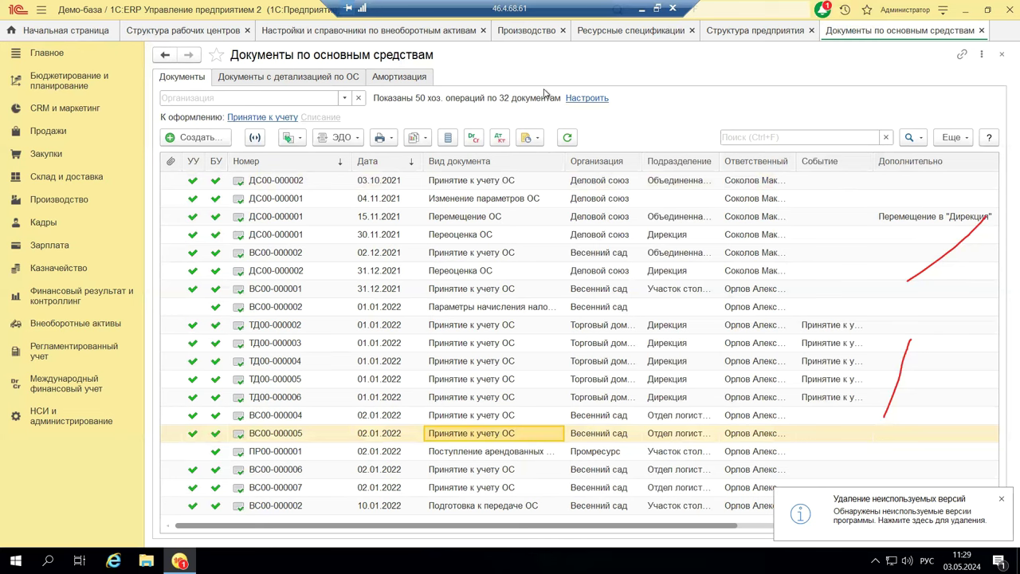
Switch to the PowerPoint presentation and read slides 10 and 11 on fixed asset documents and production stages.
left_click(644, 12)
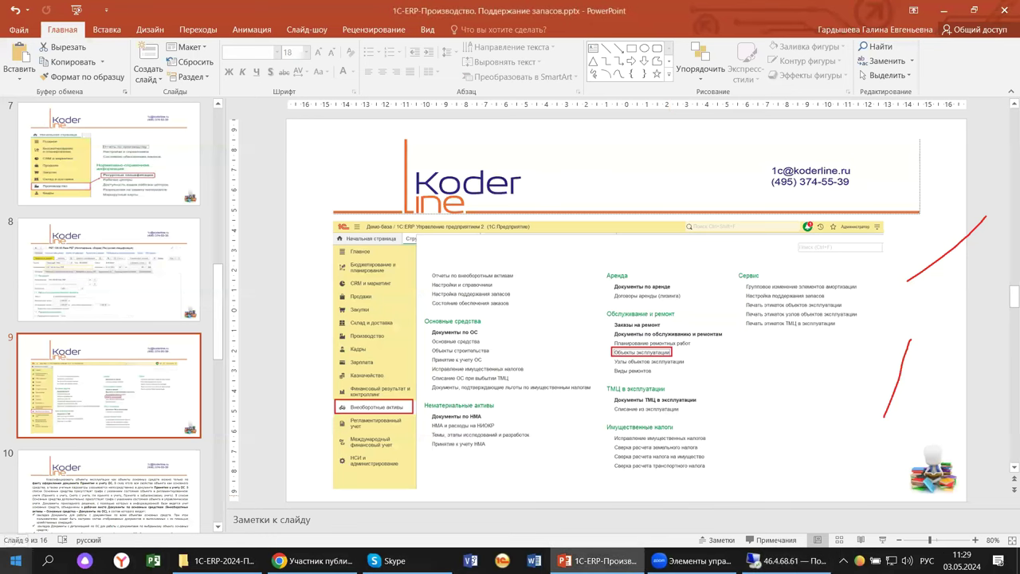
left_click(58, 511)
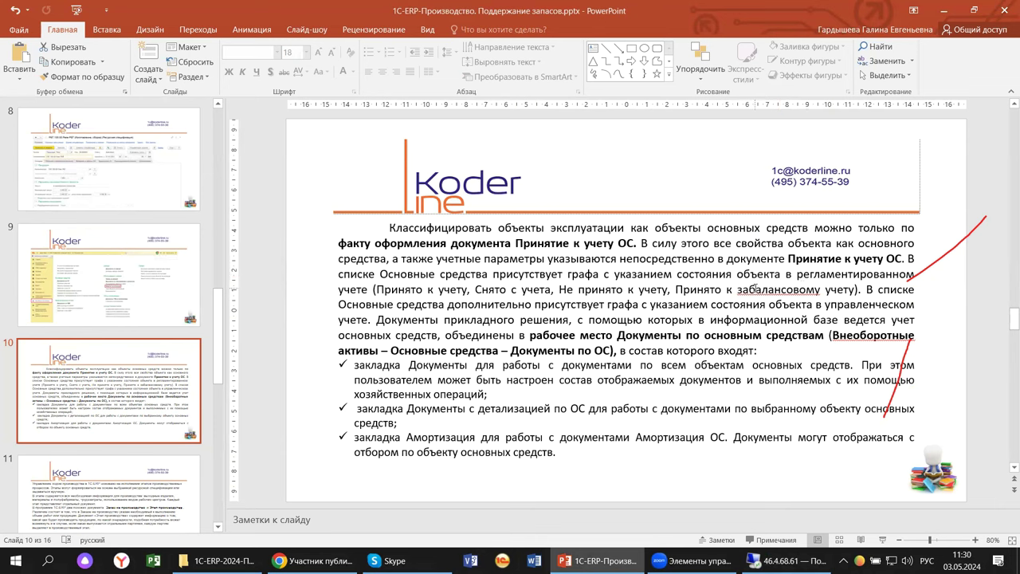
left_click(371, 290)
mouse_move(786, 561)
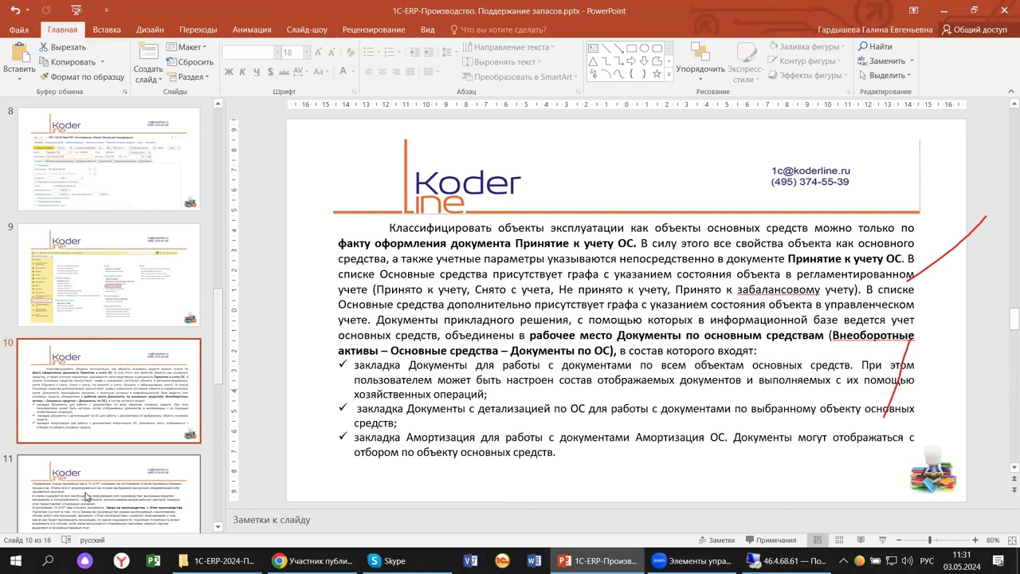
scroll(91, 496, "down", 2)
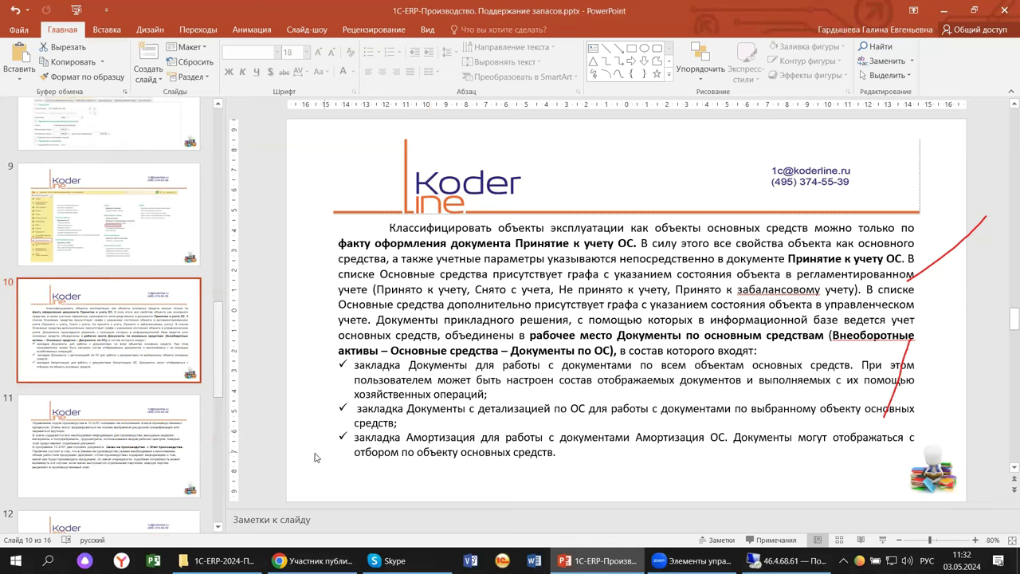
left_click(157, 444)
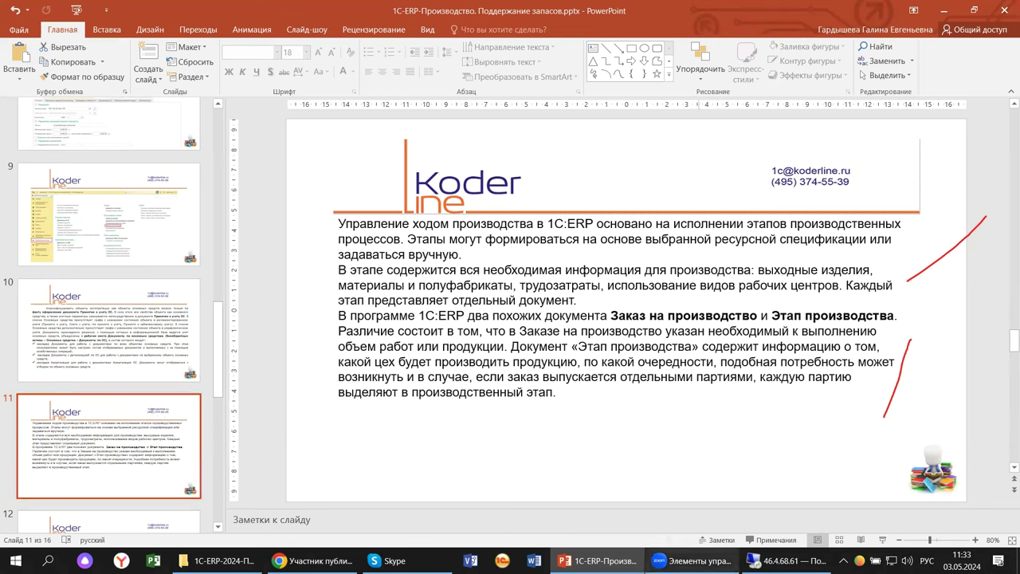
Switch back to the remote 1C:ERP session and open the "Объекты эксплуатации" list under "Внеоборотные активы".
left_click(786, 560)
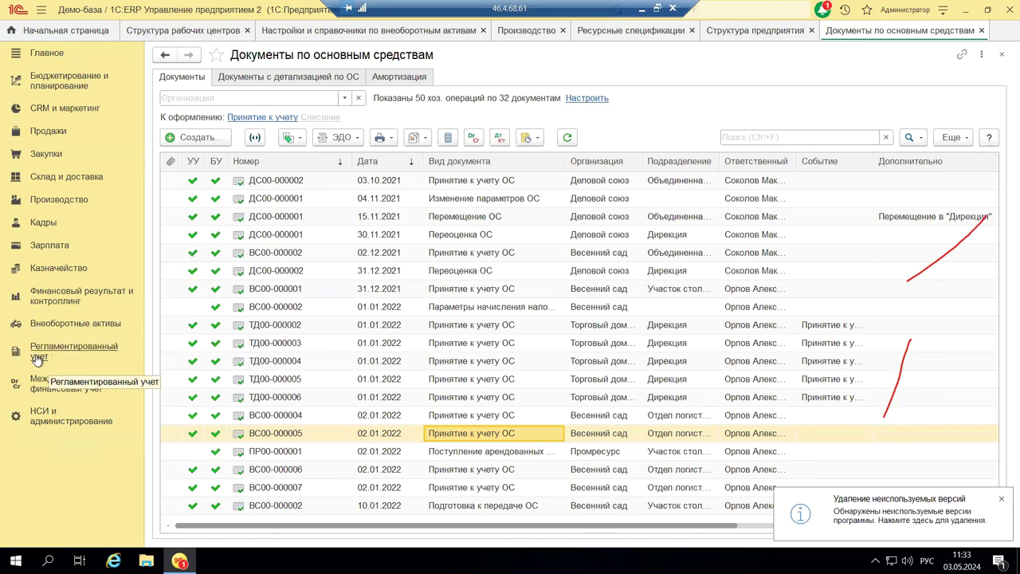
left_click(93, 327)
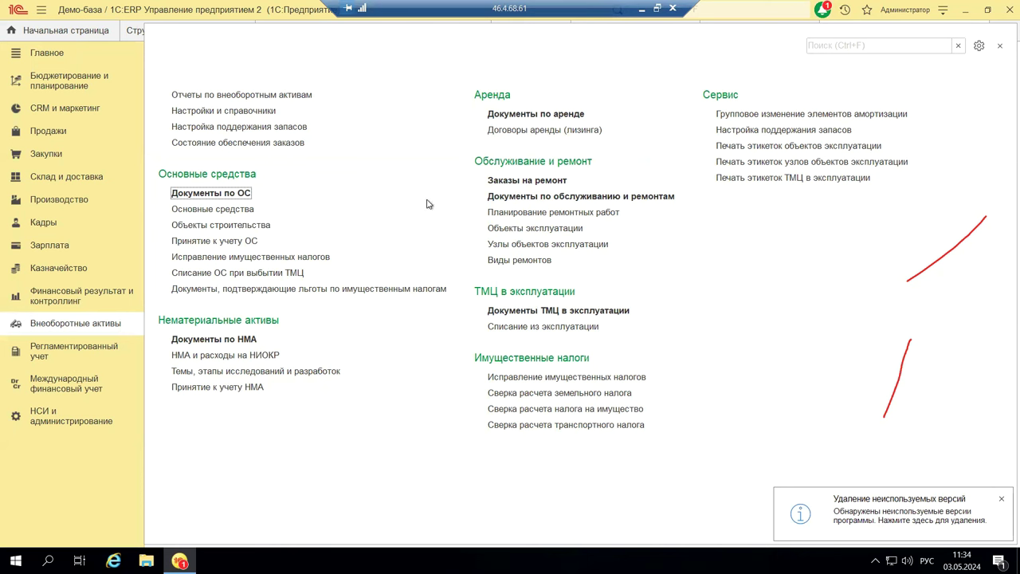
left_click(553, 230)
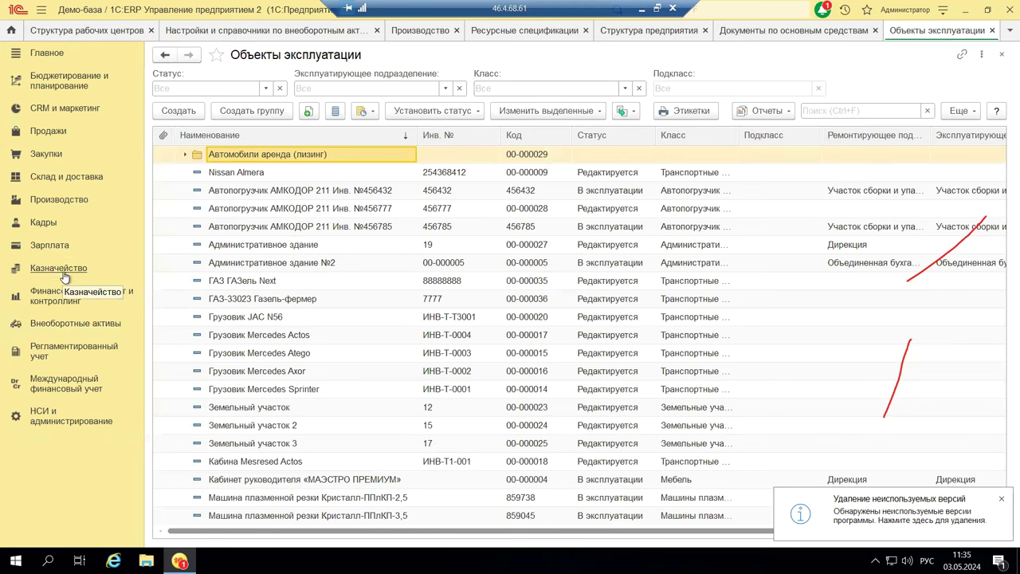
Open "Виды технологических операций" in the production section and review the attributes and details of "Замер твердости", closing its card unchanged.
left_click(61, 331)
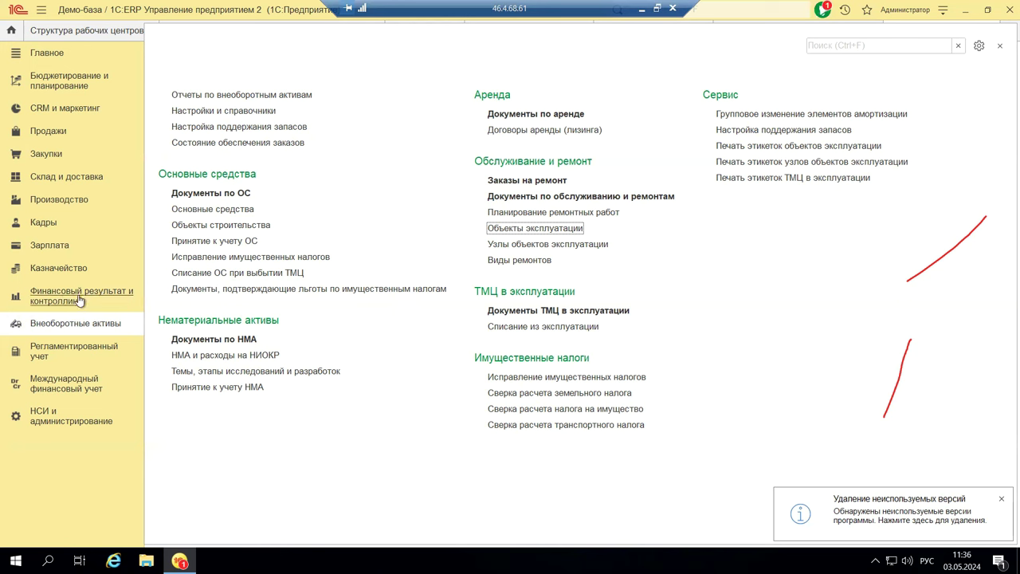
left_click(64, 200)
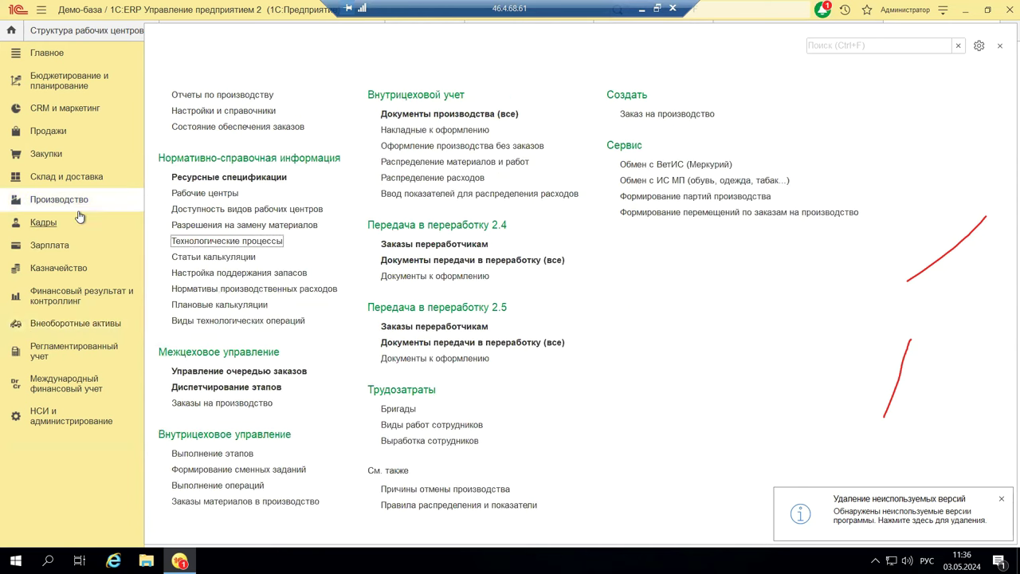
left_click(237, 320)
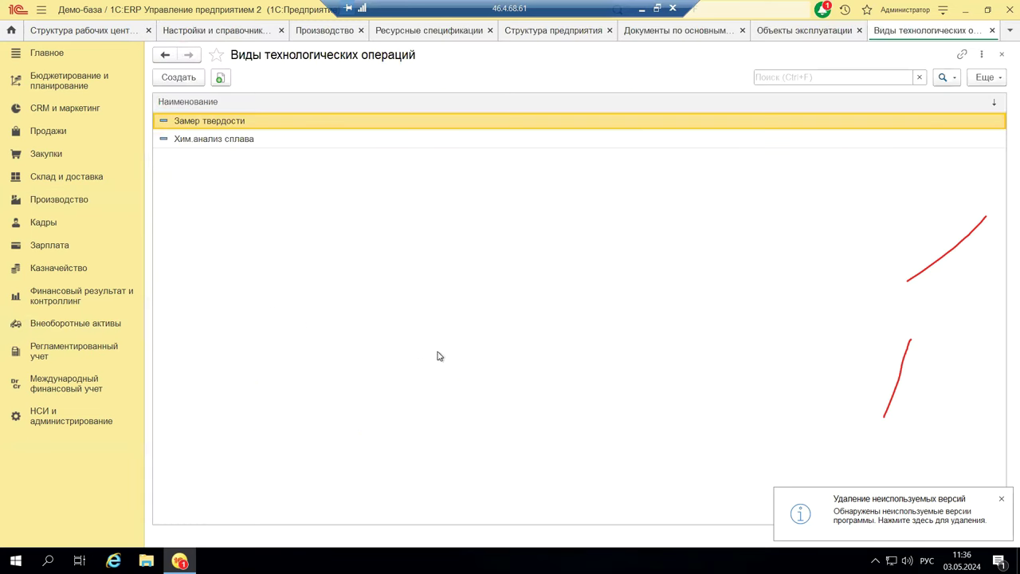
double_click(227, 124)
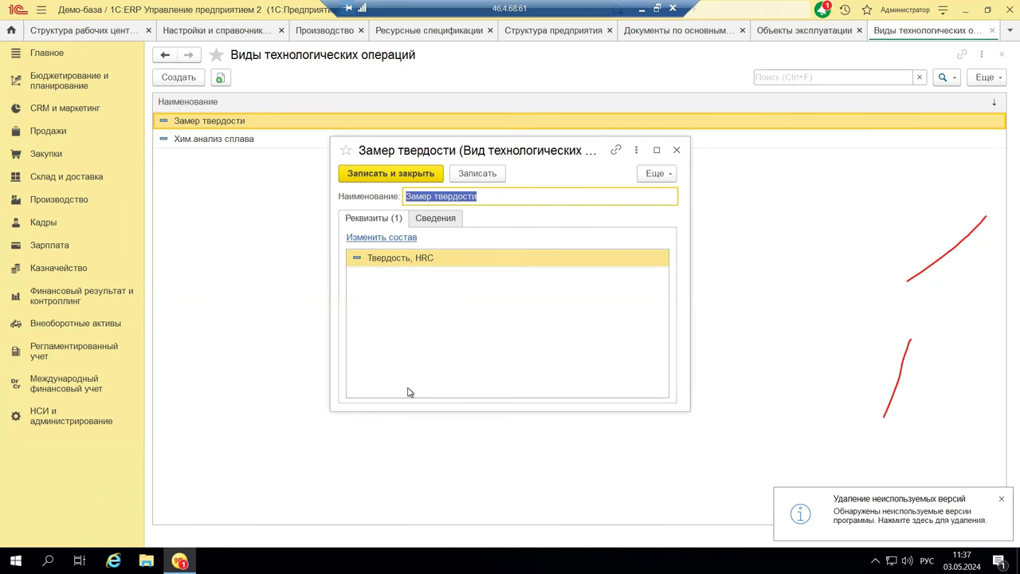
left_click(435, 220)
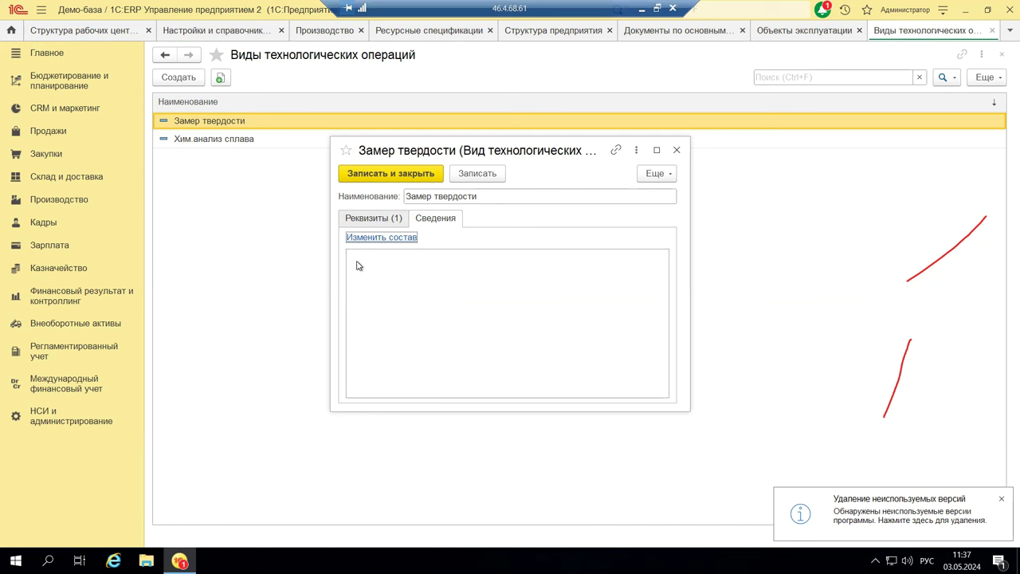
left_click(358, 220)
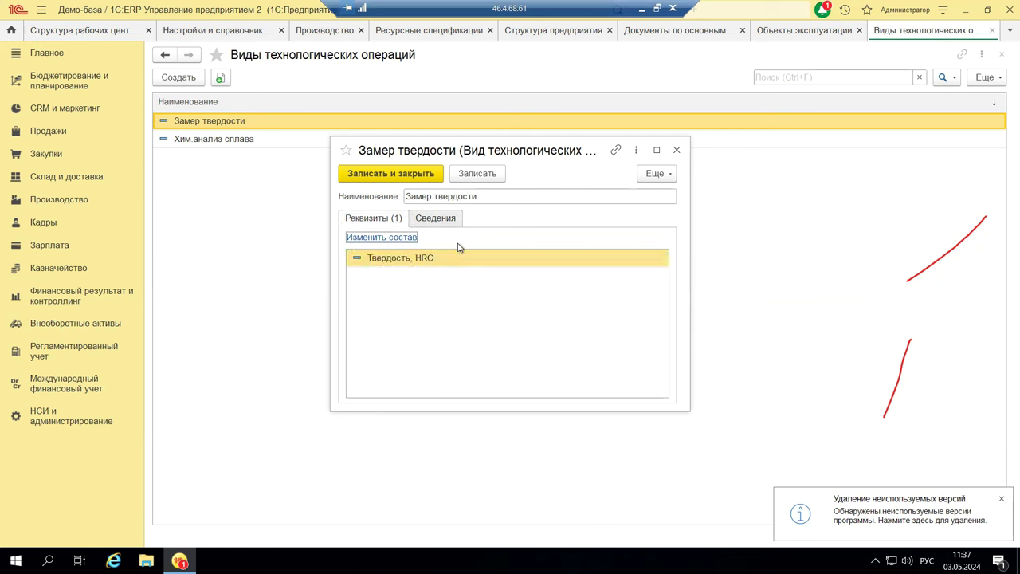
left_click(678, 151)
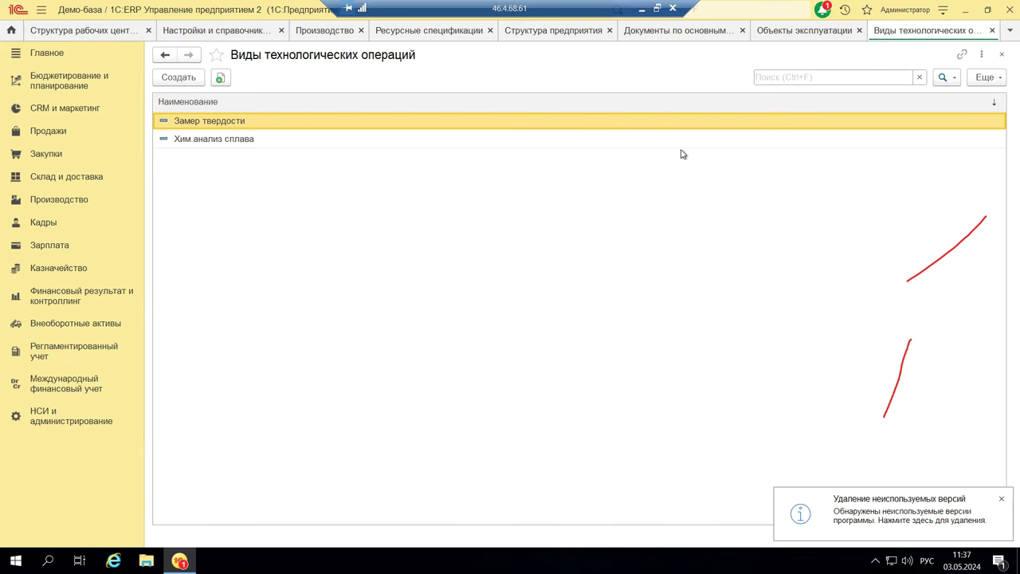
Review the attributes of the "Хим.анализ сплава" operation type, closing its card and the "Виды технологических операций" and "Объекты эксплуатации" lists.
double_click(203, 140)
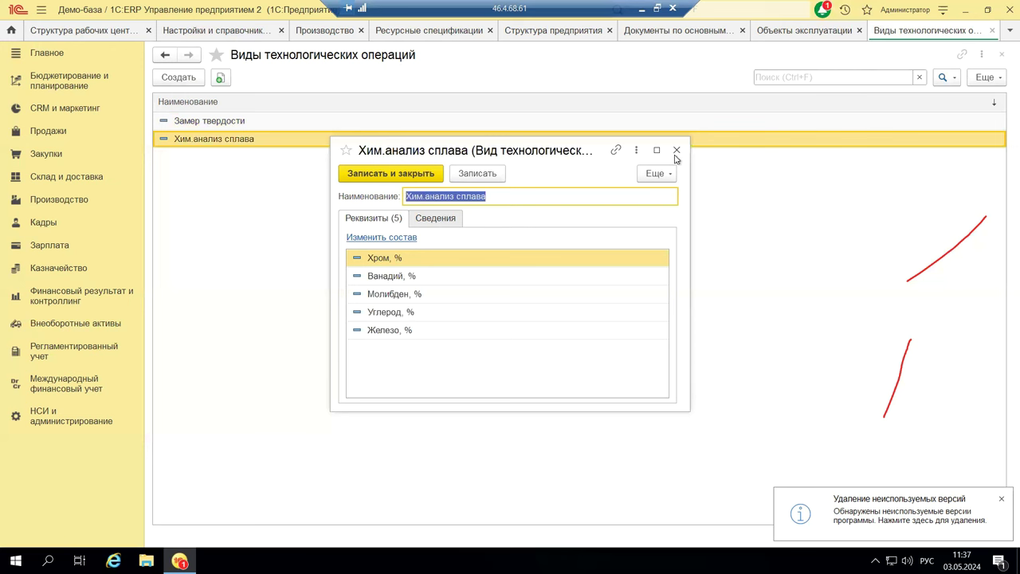
left_click(1003, 54)
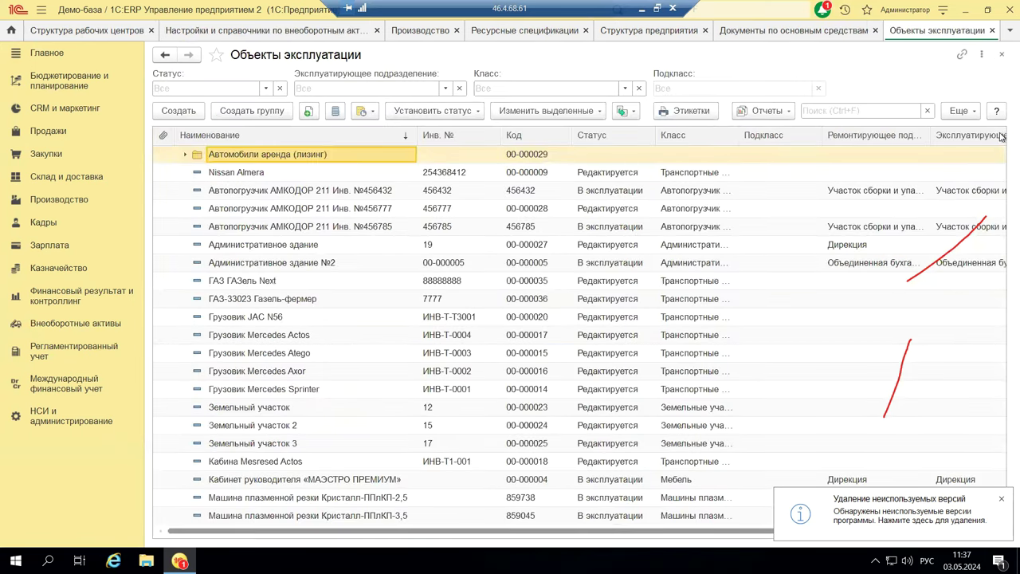
left_click(1003, 54)
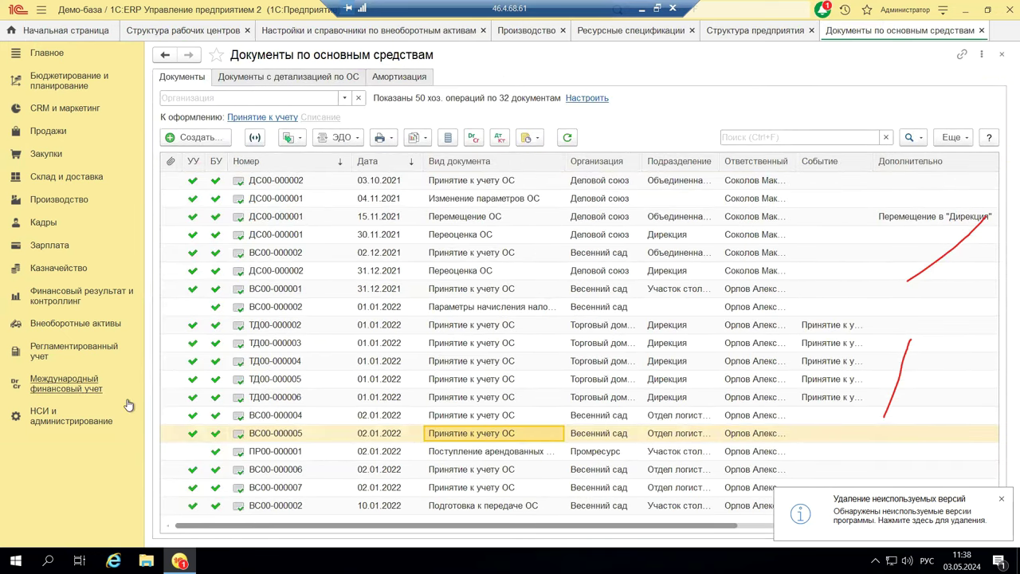
Open "Ресурсные спецификации" in the production section and review the materials, labour costs and production process of "Полка в прихожую", closing it unchanged.
left_click(72, 202)
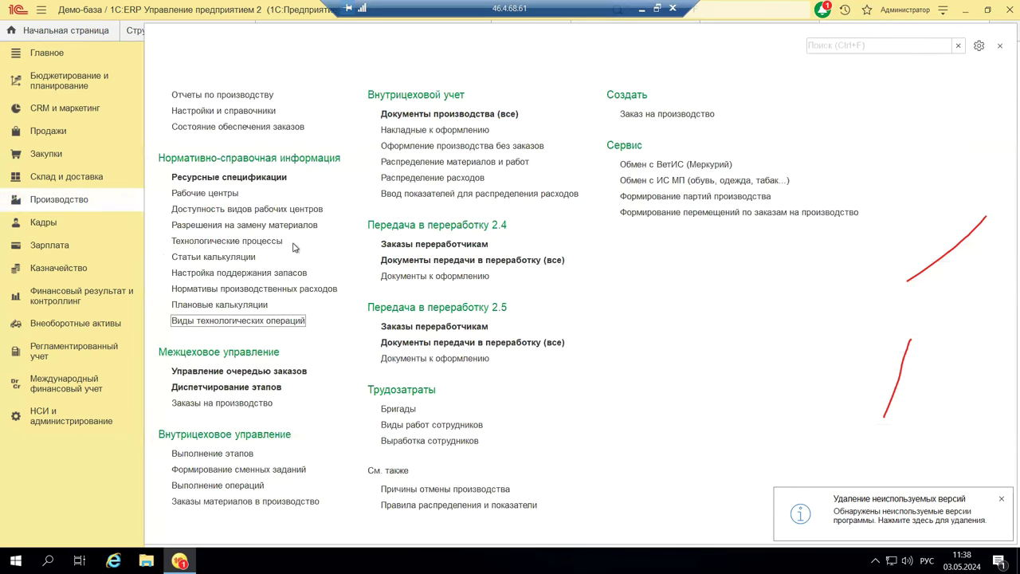
left_click(265, 177)
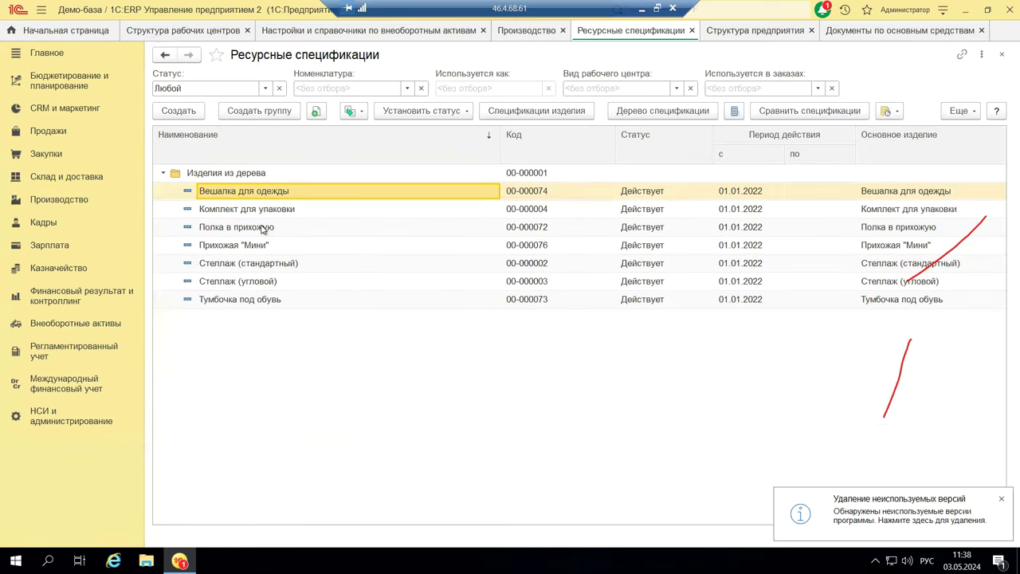
double_click(260, 229)
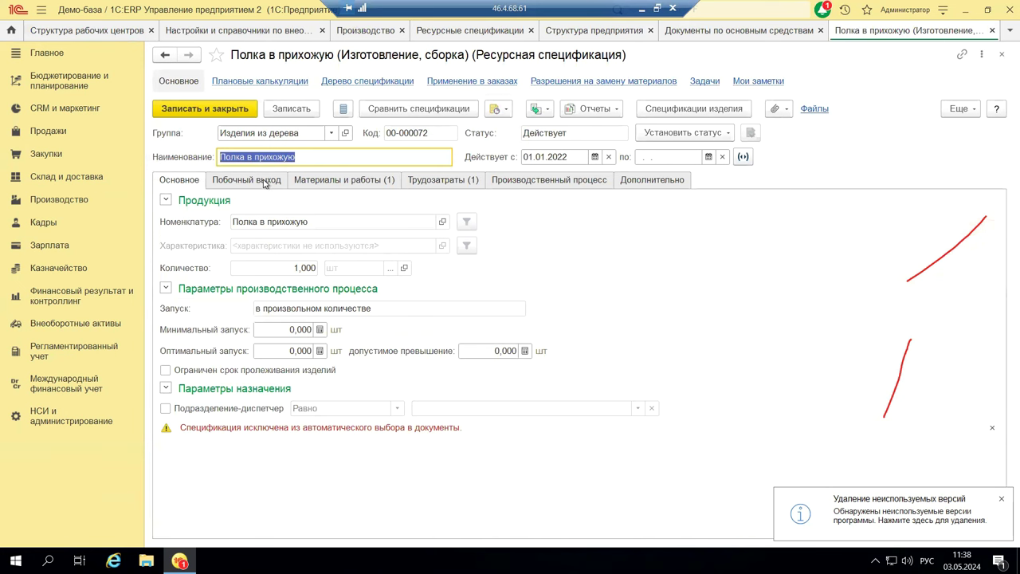
left_click(326, 181)
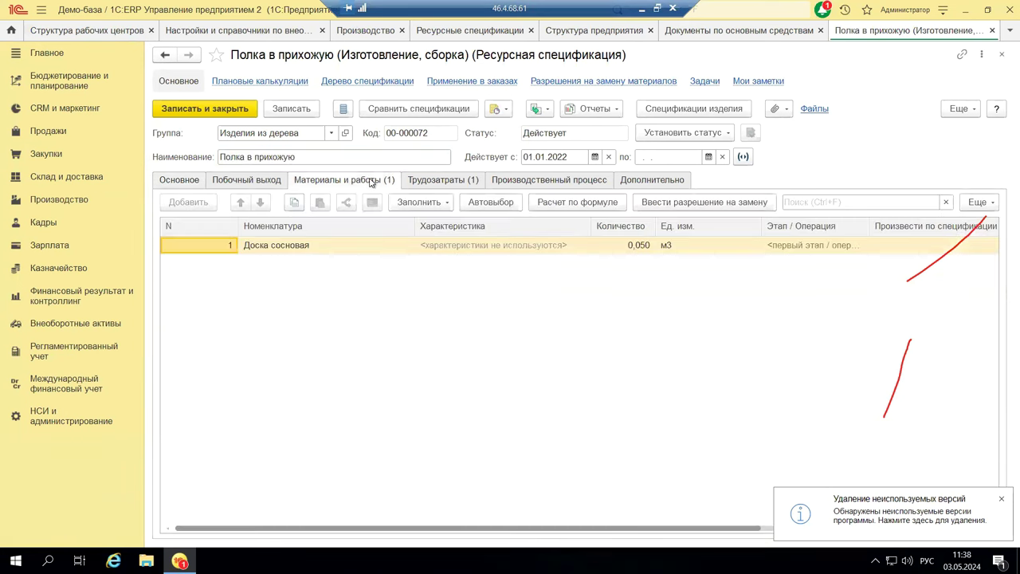
left_click(428, 184)
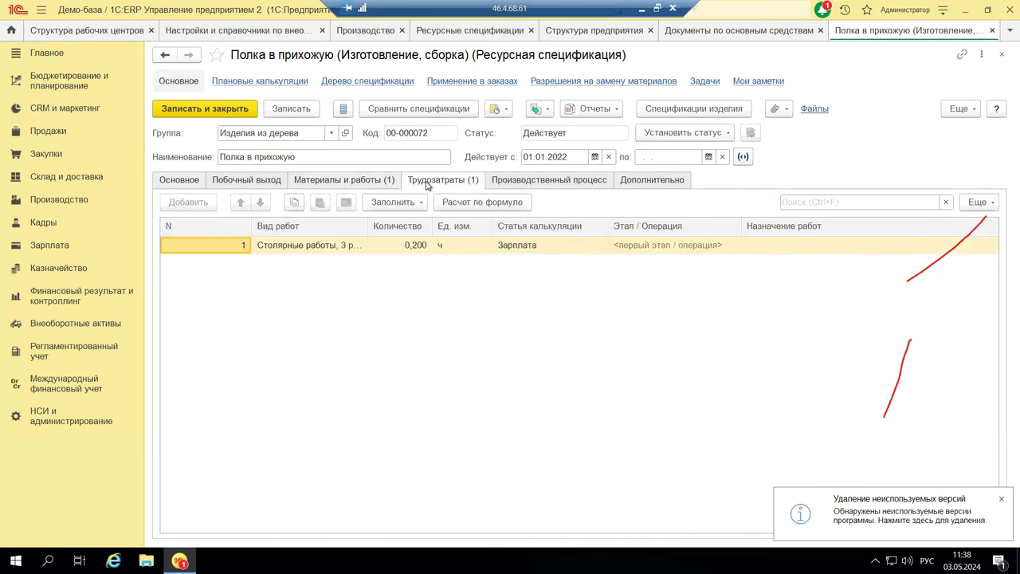
left_click(576, 183)
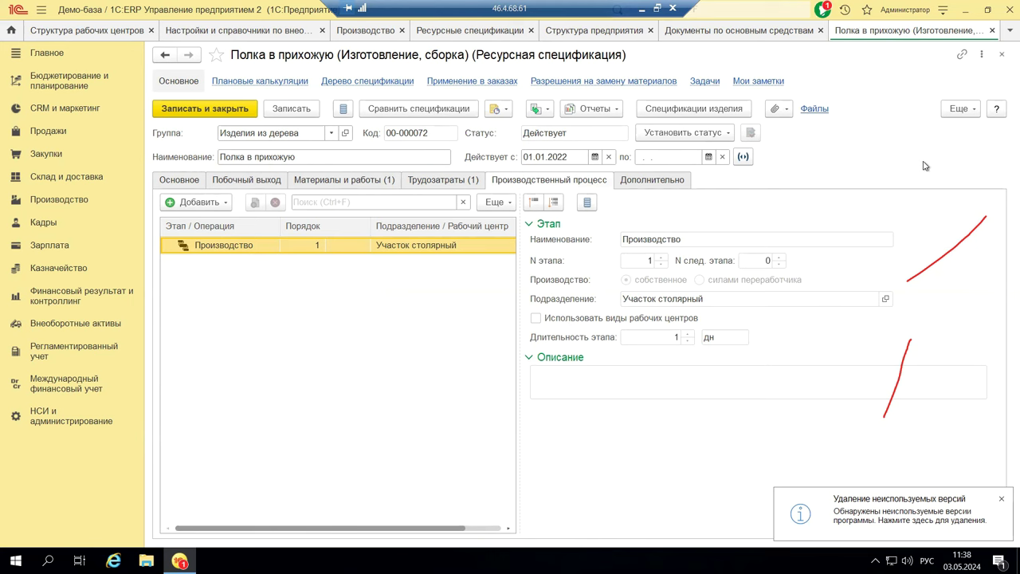
left_click(1002, 54)
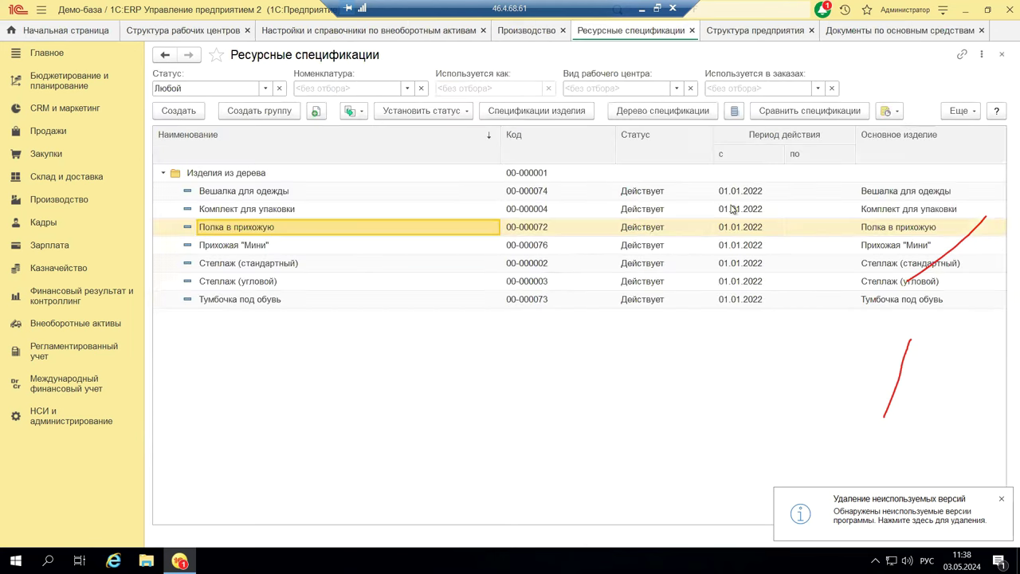
View the production process of the "Стеллаж (угловой)" resource specification and close it unchanged.
left_click(293, 283)
double_click(293, 283)
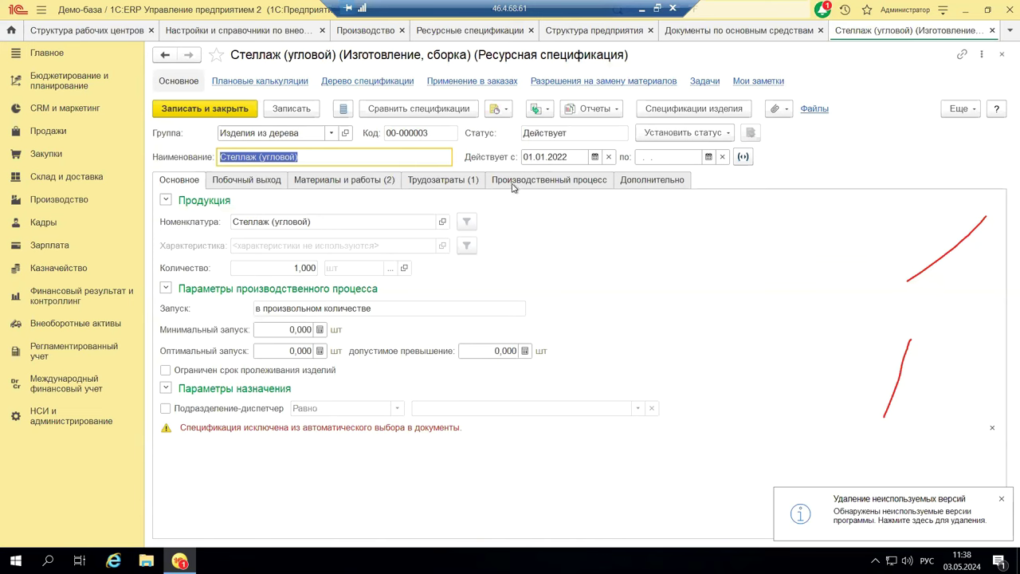
left_click(516, 183)
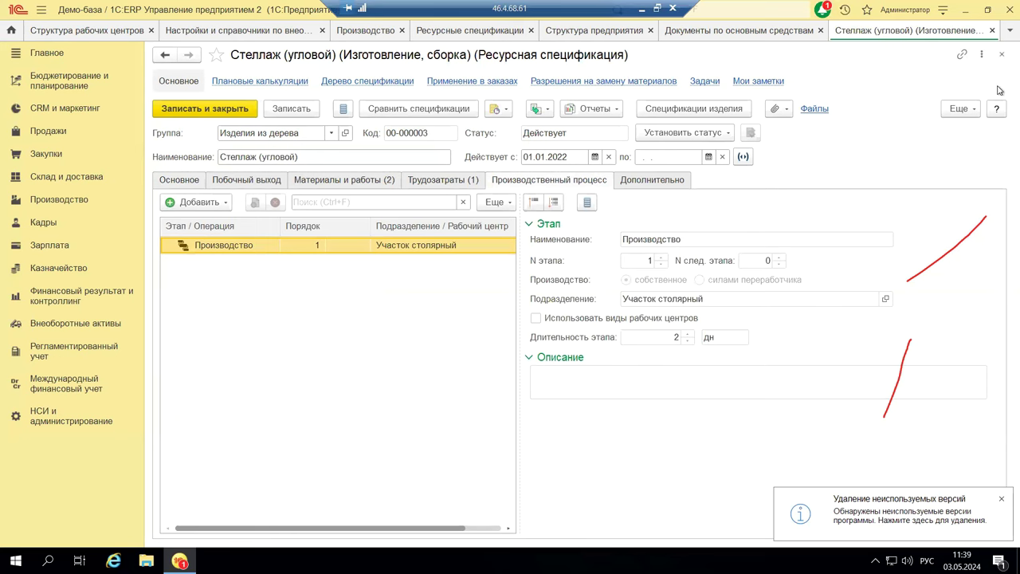
left_click(1002, 53)
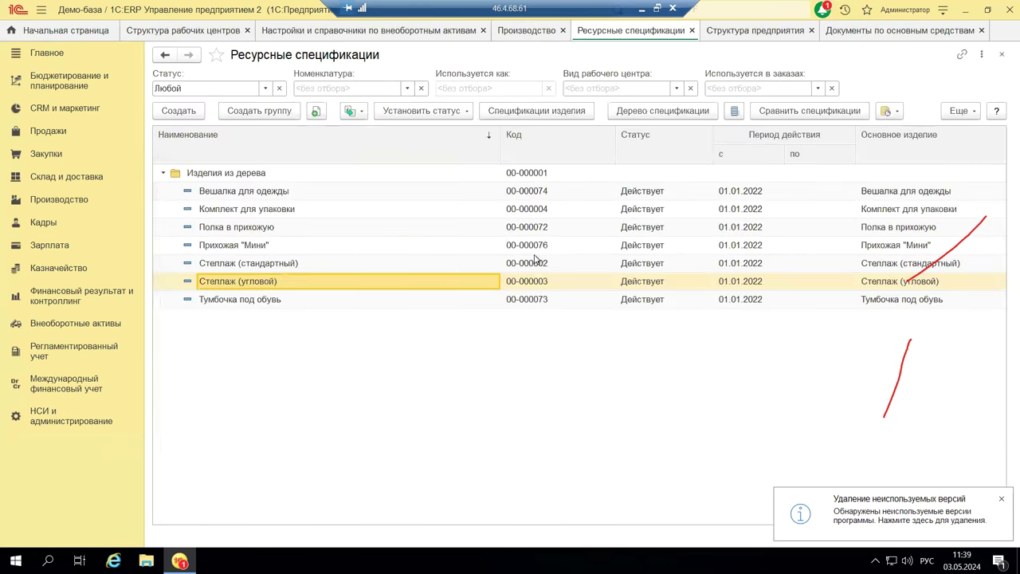
Examine the production process stage of the "Тумбочка под обувь" resource specification and close it unchanged.
double_click(372, 301)
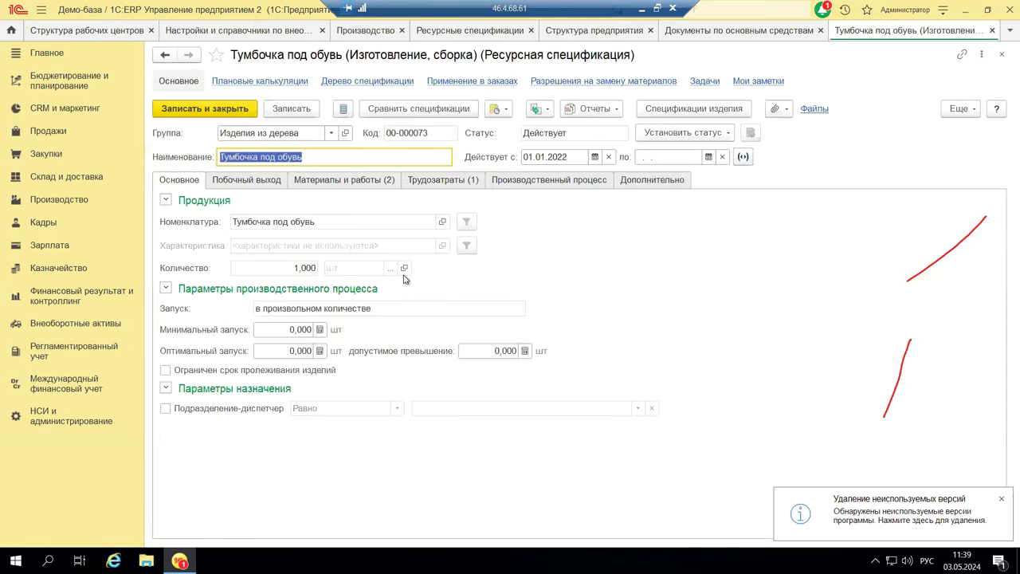
left_click(563, 185)
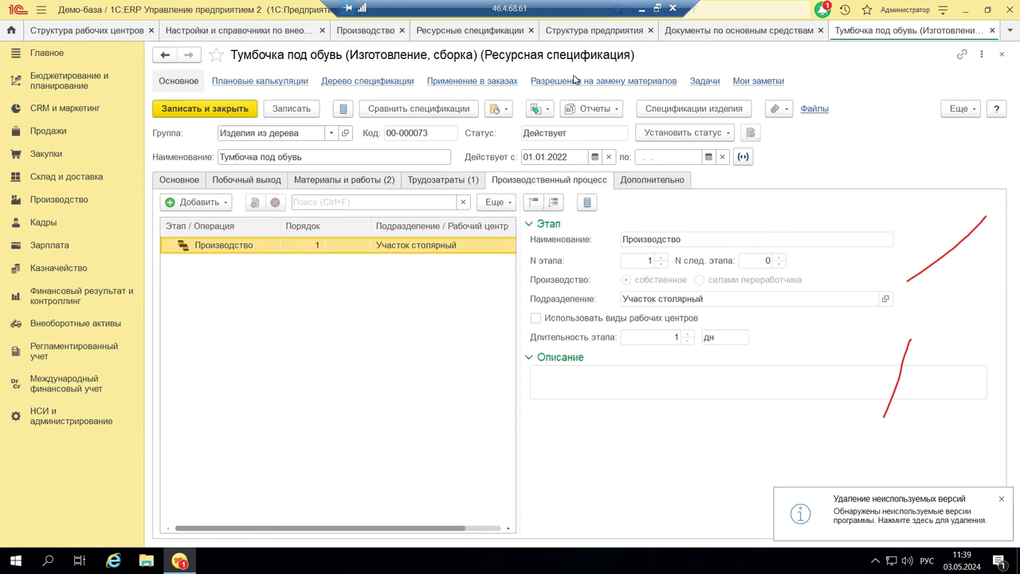
left_click(1002, 53)
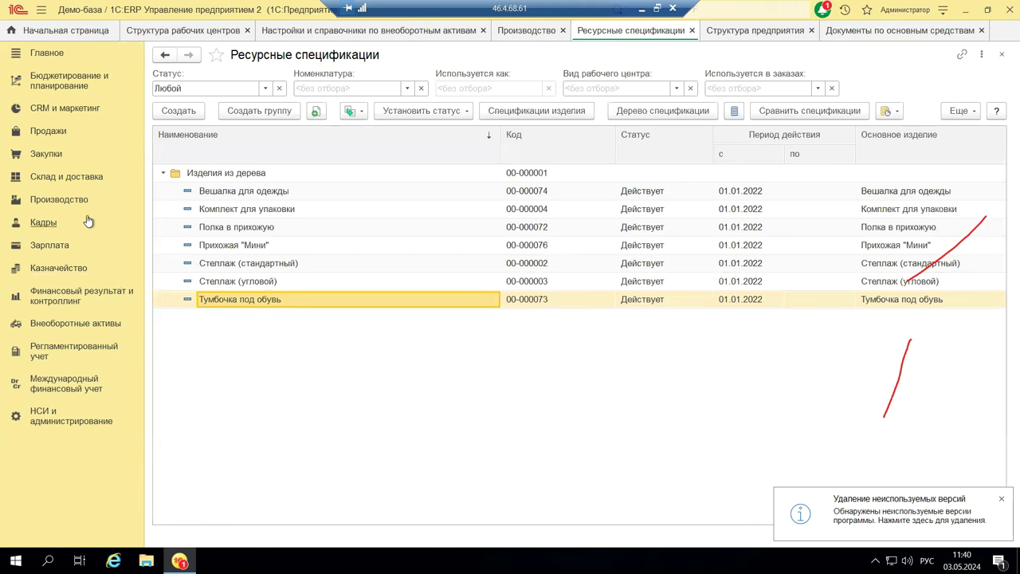
Look through the "Регламентированный учет" and "Склад и доставка" sections, including "Настройки и справочники по складу", and return to the "Производство" section.
left_click(106, 351)
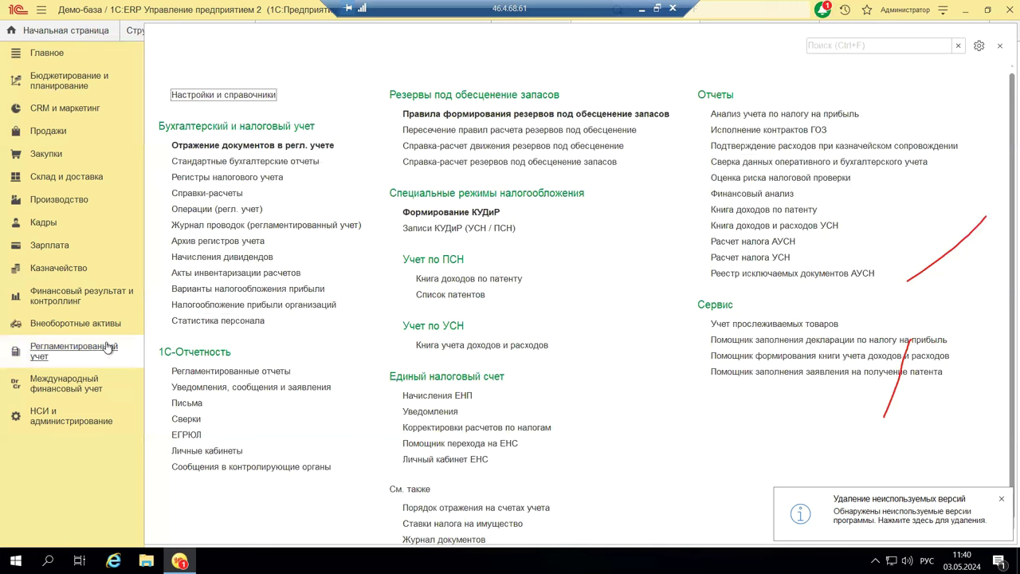
left_click(69, 182)
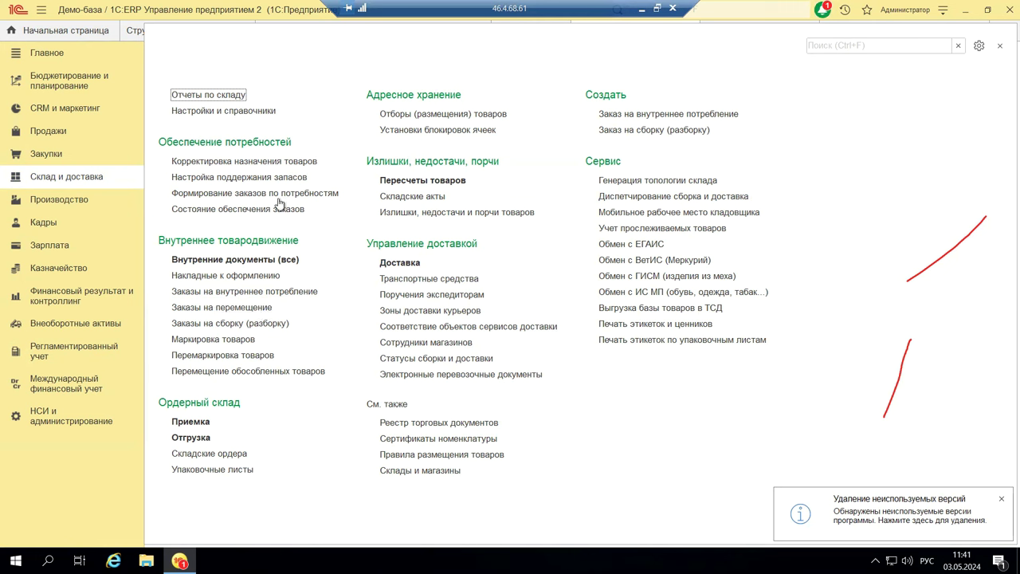
left_click(242, 116)
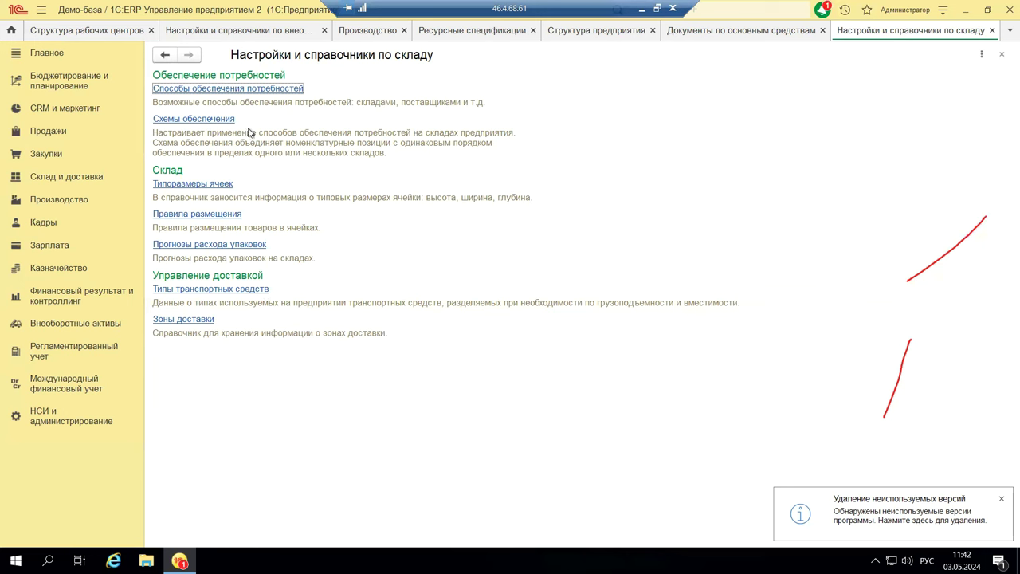
left_click(51, 204)
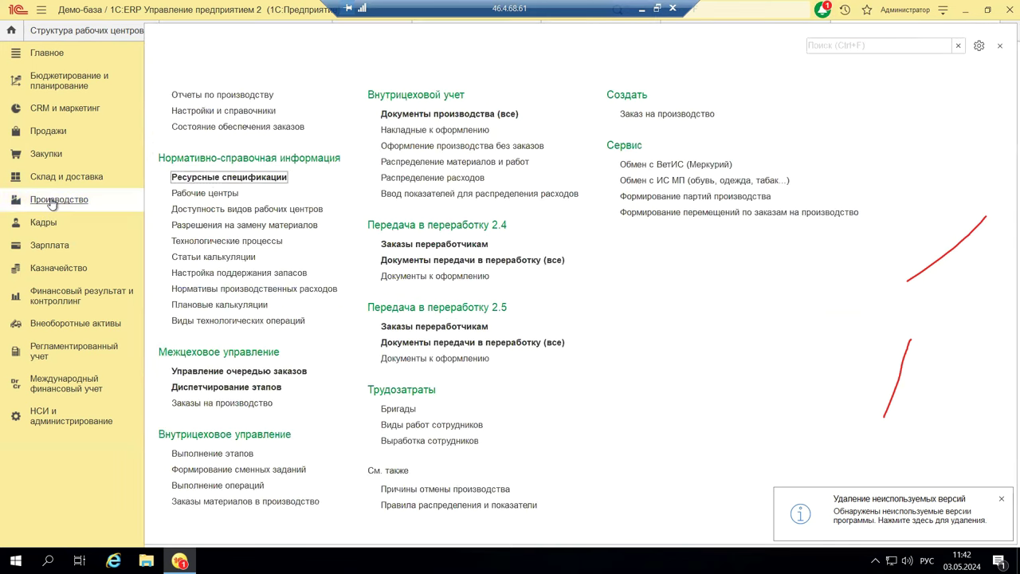